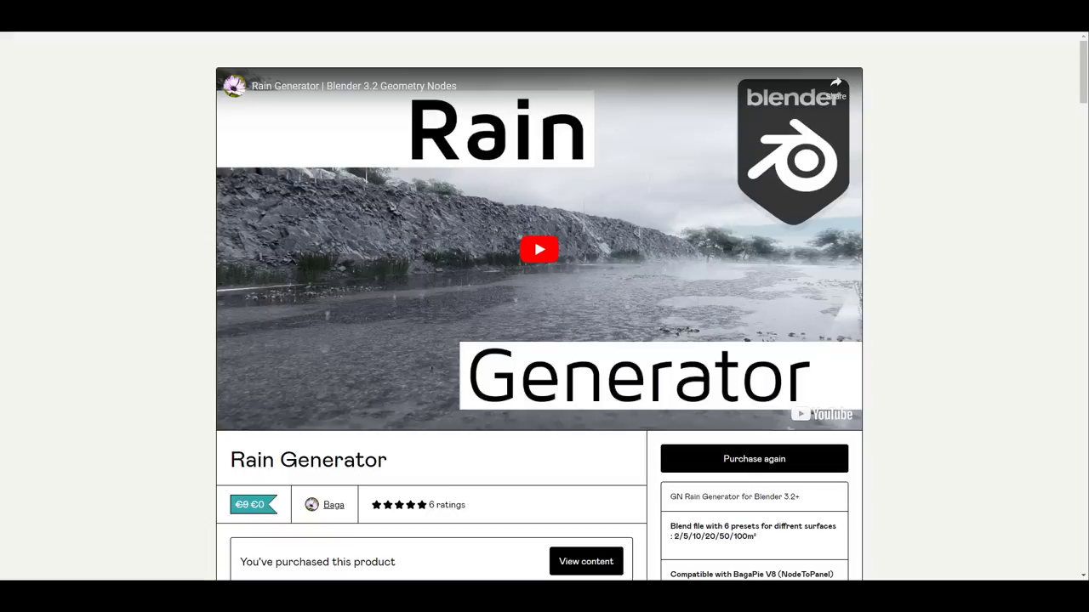
Review the Rain Generator product pages, including the Blender Market listing's description and main features
{"action": "scroll", "coordinate": [513, 427], "scroll_direction": "down", "scroll_amount": 7}
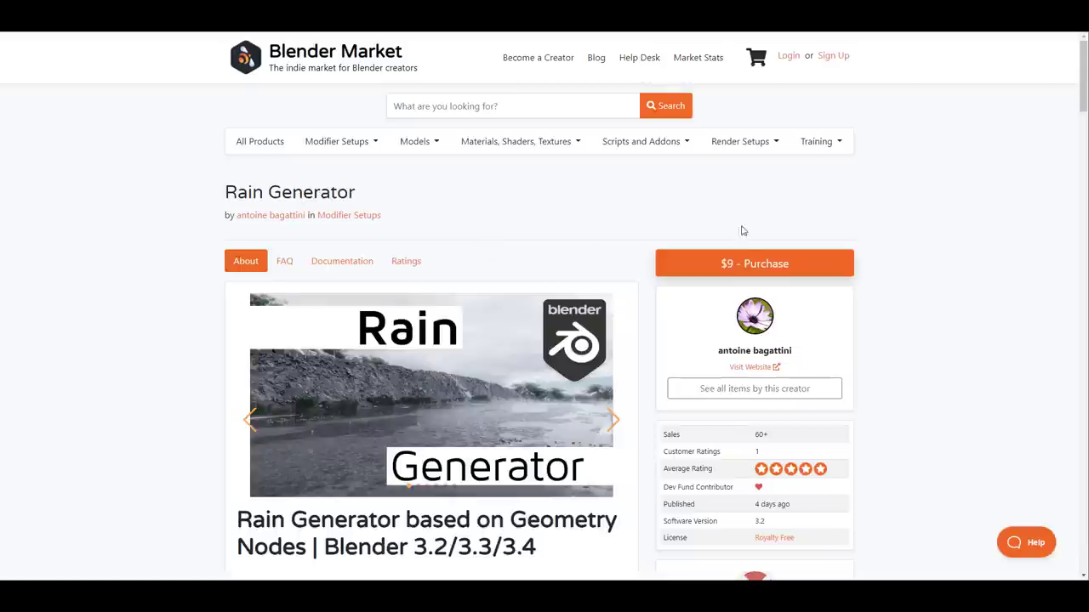
{"action": "scroll", "coordinate": [856, 224], "scroll_direction": "down", "scroll_amount": 2}
{"action": "scroll", "coordinate": [856, 224], "scroll_direction": "down", "scroll_amount": 3}
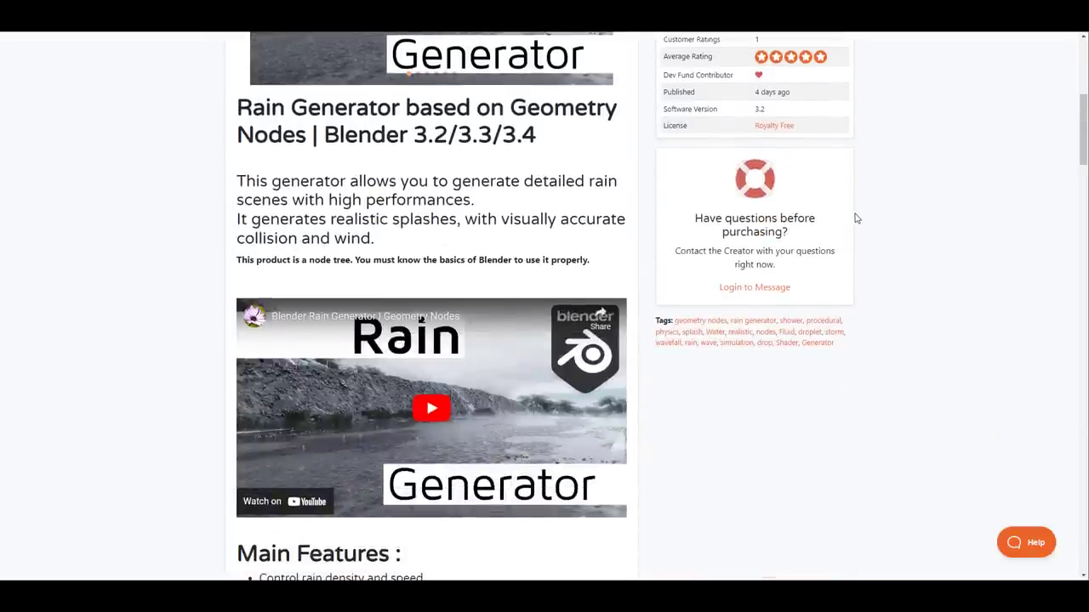
{"action": "scroll", "coordinate": [859, 218], "scroll_direction": "down", "scroll_amount": 9}
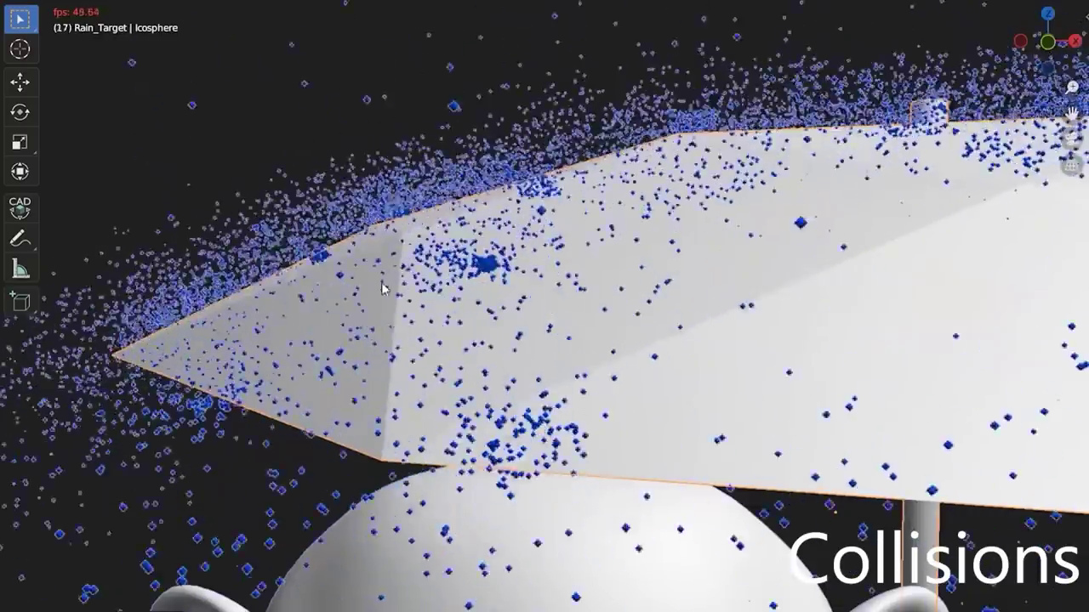
Look through the Rain Generator's Wind, Splash, Main Settings and Source Data sections in the BagaPie Modifier
{"action": "middle_click_drag", "start_coordinate": [346, 276], "coordinate": [341, 280]}
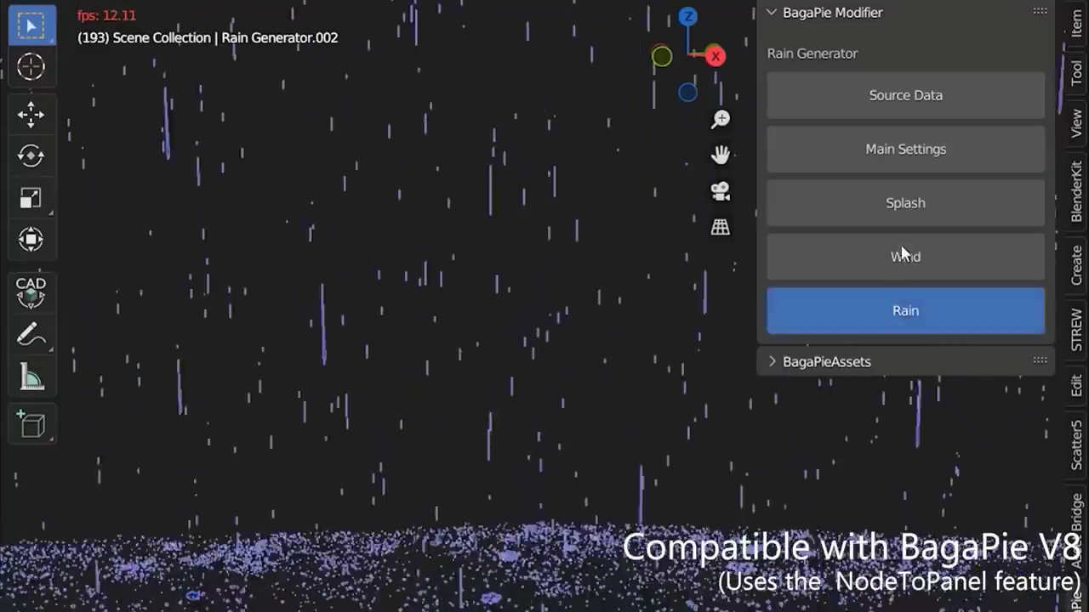
{"action": "left_click", "coordinate": [1020, 308]}
{"action": "left_click", "coordinate": [905, 252]}
{"action": "left_click", "coordinate": [905, 202]}
{"action": "left_click", "coordinate": [907, 143]}
{"action": "left_click", "coordinate": [912, 92]}
{"action": "left_click", "coordinate": [911, 92]}
{"action": "left_click", "coordinate": [908, 151]}
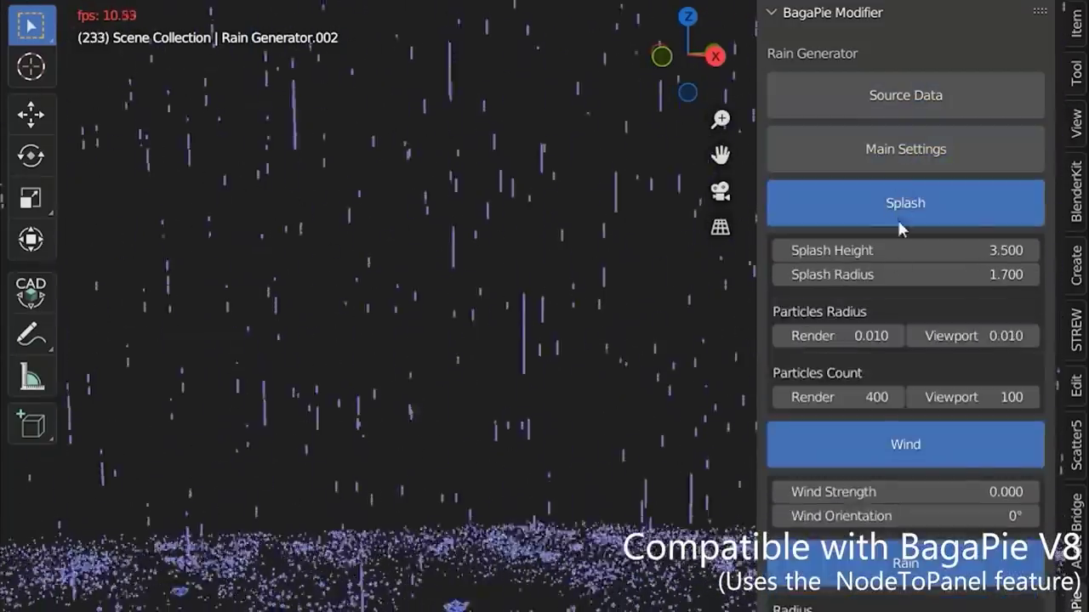
{"action": "left_click", "coordinate": [901, 204]}
{"action": "left_click", "coordinate": [897, 256]}
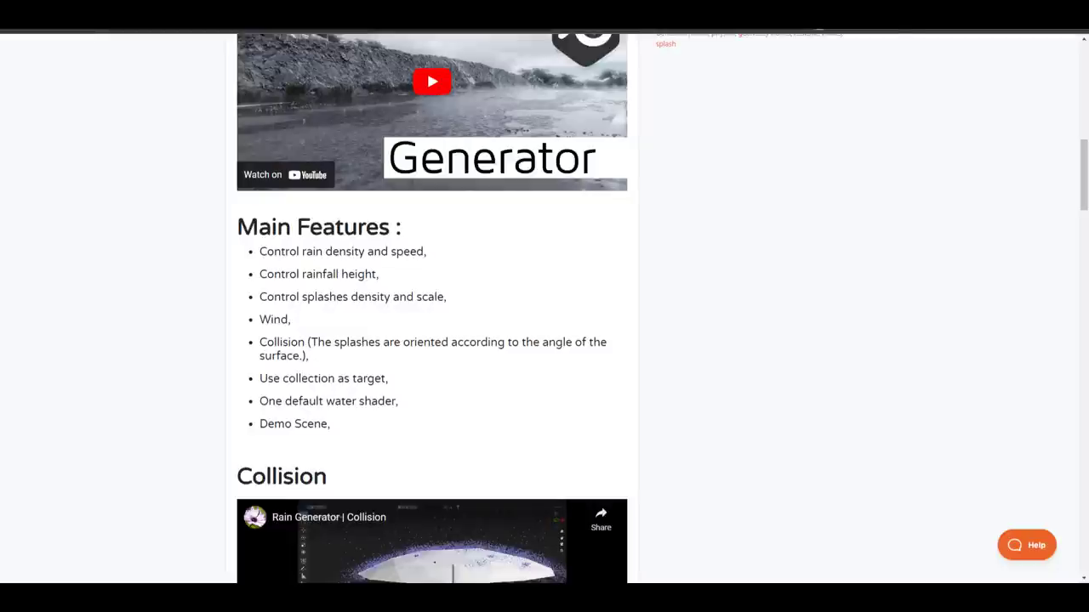
{"action": "left_click_drag", "start_coordinate": [526, 2], "coordinate": [522, 189]}
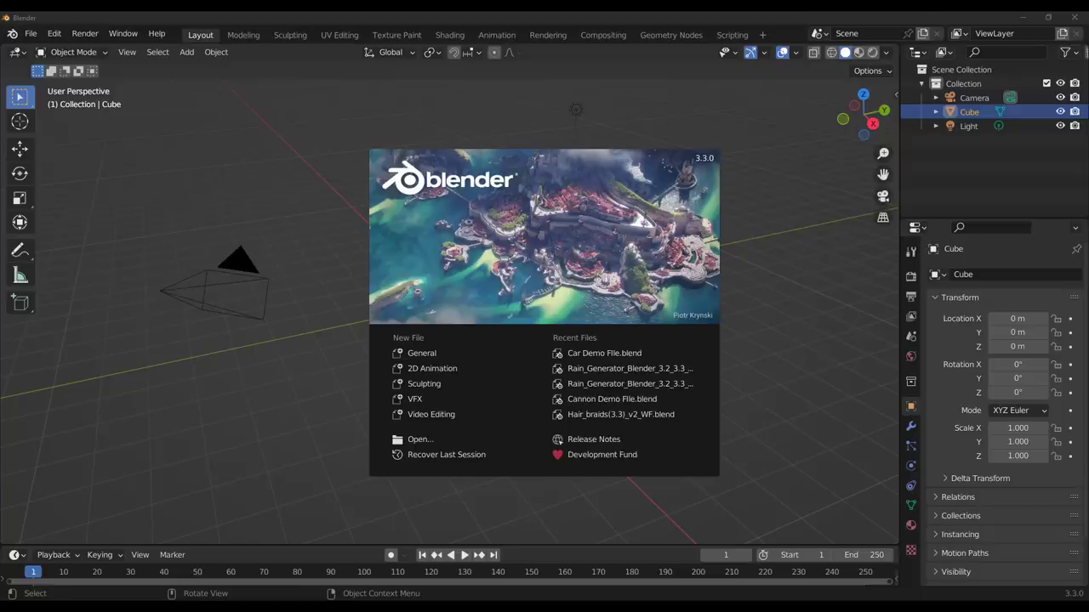
Dismiss the splash screen, deselect the cube and open the Blender Preferences
{"action": "left_click", "coordinate": [242, 213]}
{"action": "mouse_move", "coordinate": [495, 228]}
{"action": "middle_mouse_down"}
{"action": "mouse_move", "coordinate": [454, 221]}
{"action": "mouse_move", "coordinate": [489, 226]}
{"action": "middle_mouse_up"}
{"action": "left_click", "coordinate": [489, 226]}
{"action": "left_click", "coordinate": [53, 34]}
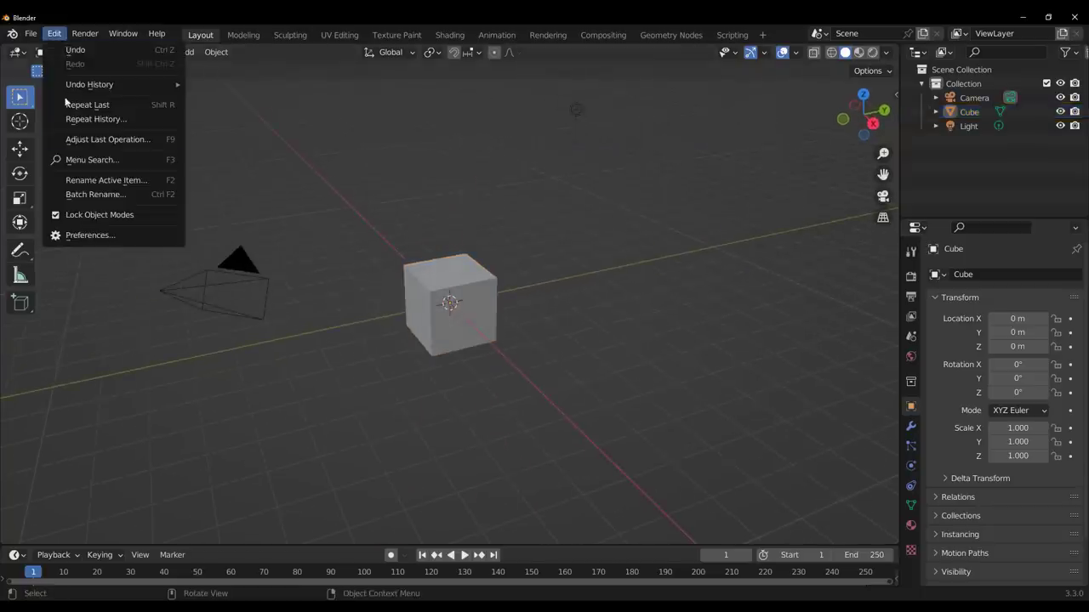
{"action": "left_click", "coordinate": [96, 233]}
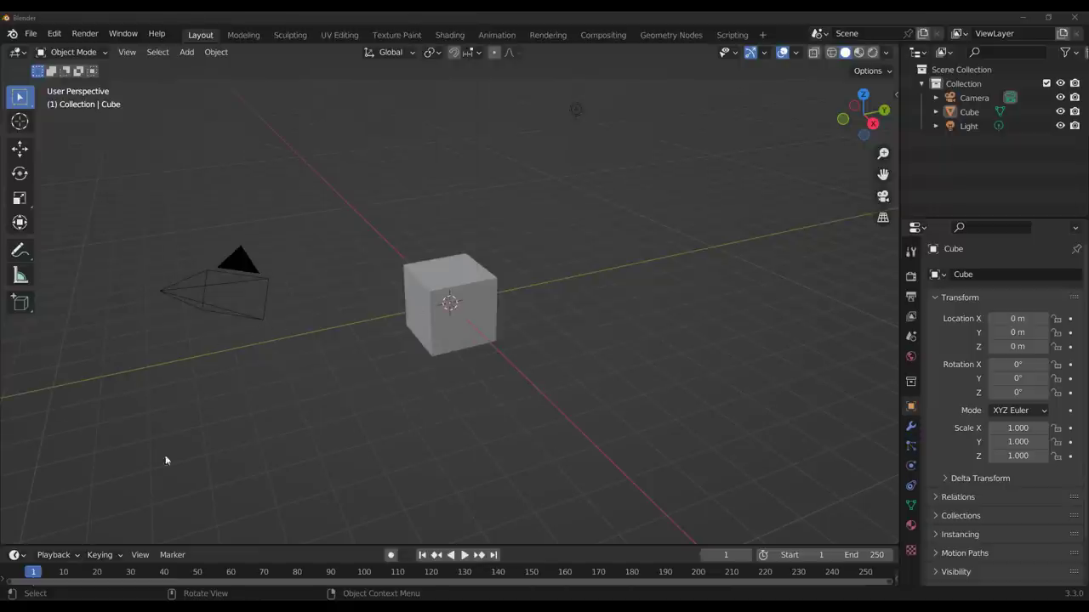
Split the 3D viewport in two and turn one half into an Asset Browser
{"action": "left_click_drag", "start_coordinate": [4, 542], "coordinate": [441, 482]}
{"action": "scroll", "coordinate": [109, 52], "scroll_direction": "up", "scroll_amount": 5}
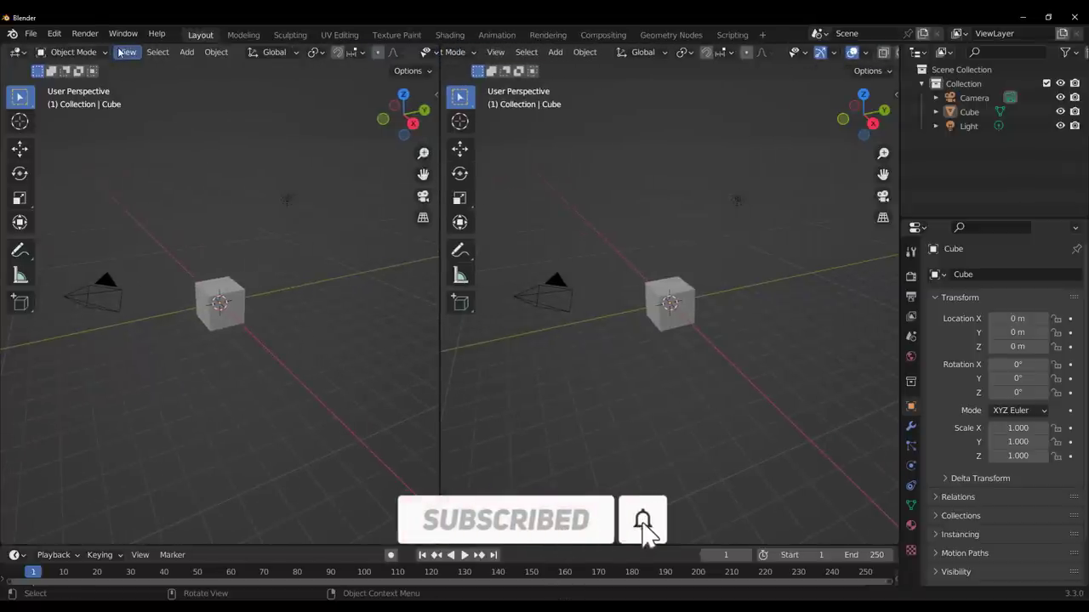
{"action": "left_click", "coordinate": [12, 53]}
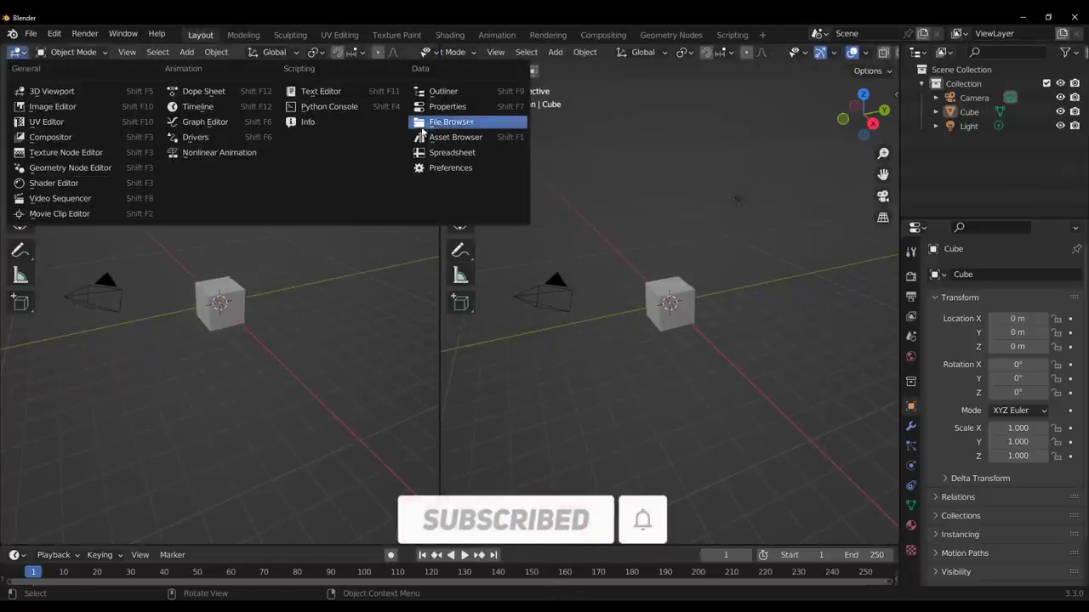
{"action": "left_click", "coordinate": [442, 134]}
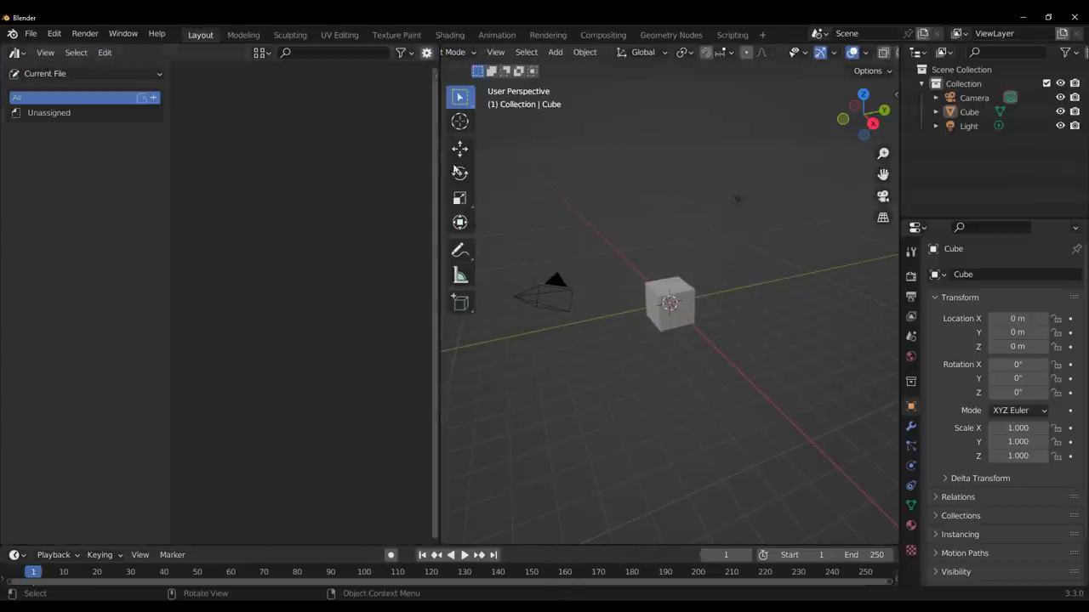
Show the Rain Maker asset library and narrow the catalog sidebar to make more room for the thumbnails
{"action": "left_click", "coordinate": [84, 74]}
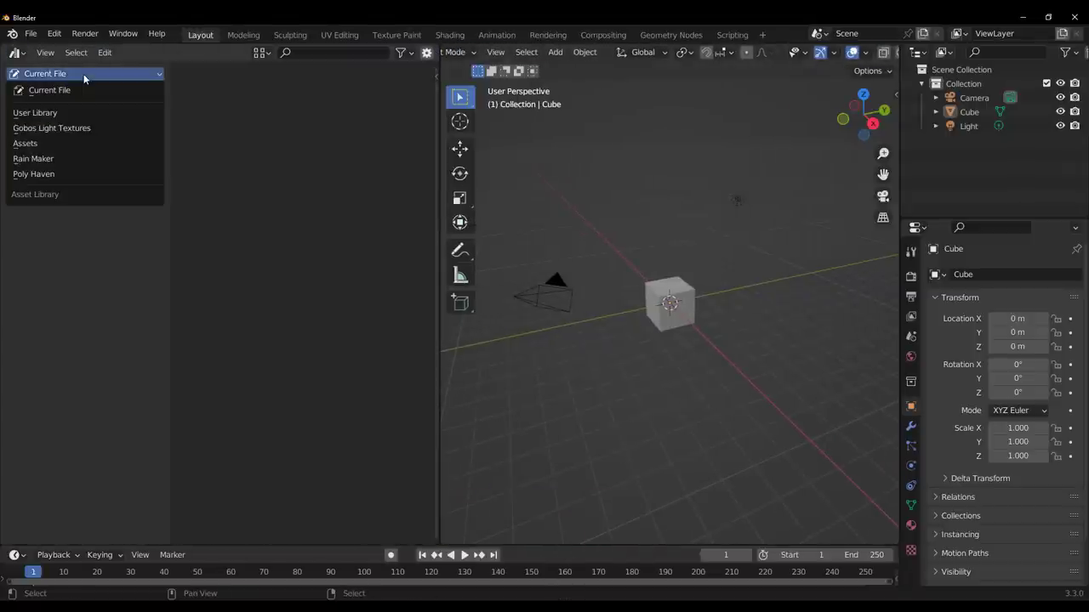
{"action": "left_click", "coordinate": [80, 157]}
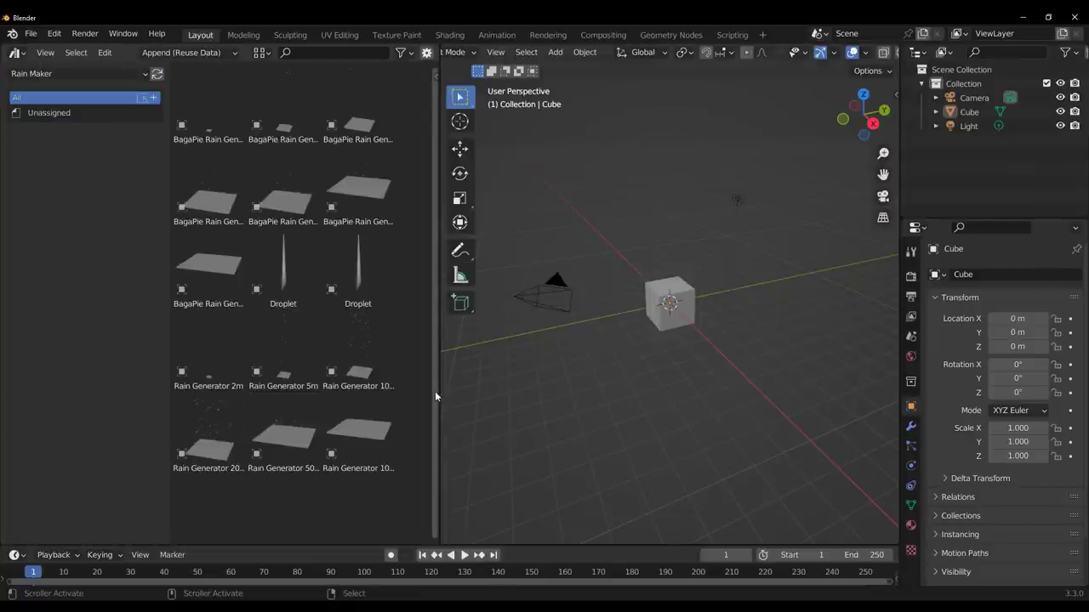
{"action": "left_click_drag", "start_coordinate": [171, 326], "coordinate": [61, 321]}
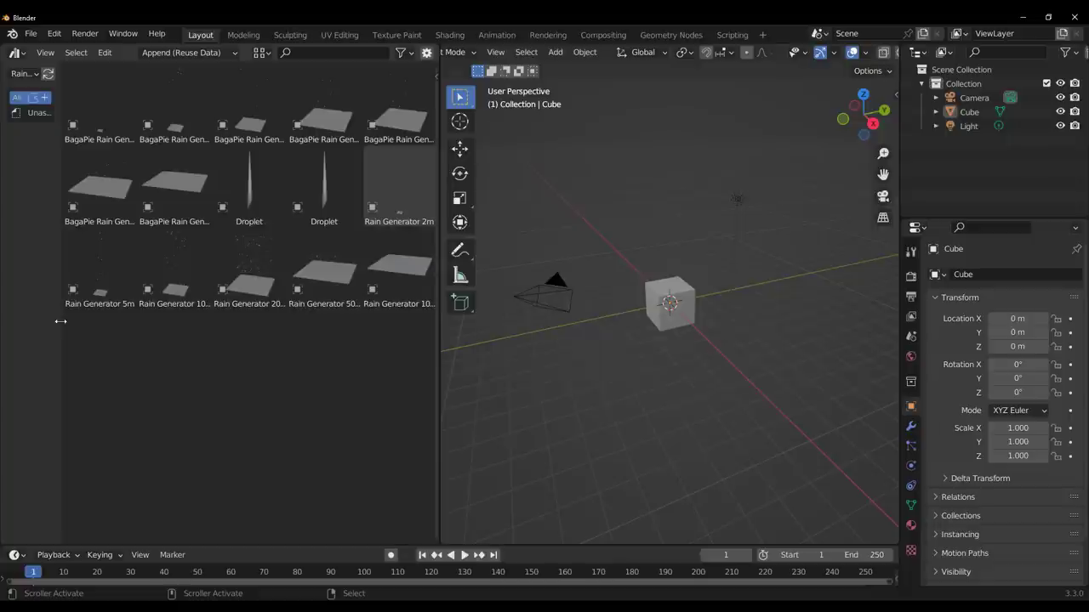
Delete the default cube and place the Rain Generator 5m asset near the centre of the scene
{"action": "left_click", "coordinate": [657, 307]}
{"action": "key", "text": "Delete"}
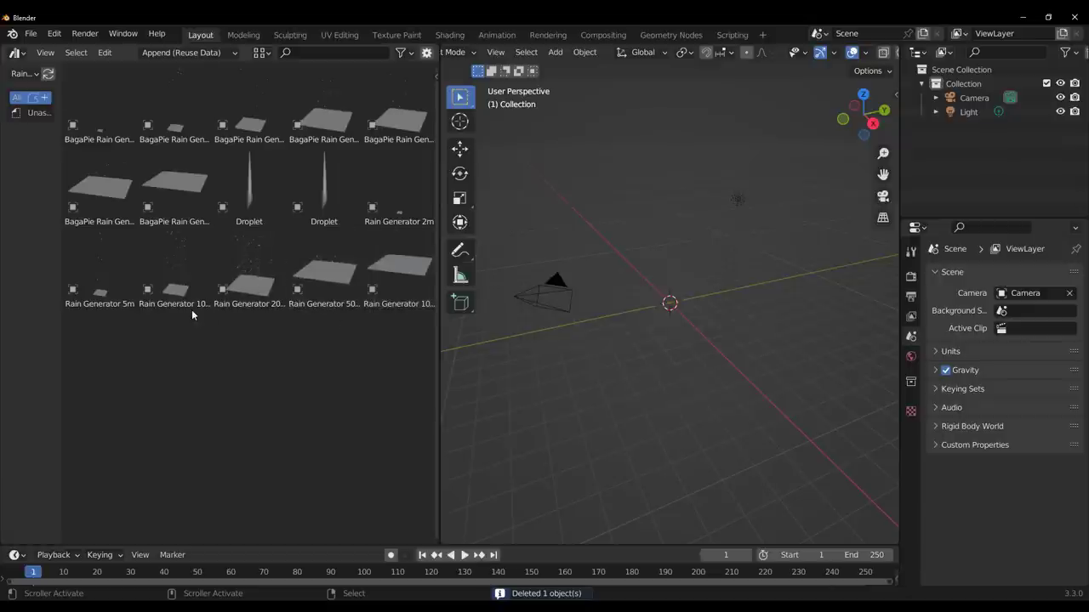
{"action": "left_click_drag", "start_coordinate": [99, 273], "coordinate": [668, 307]}
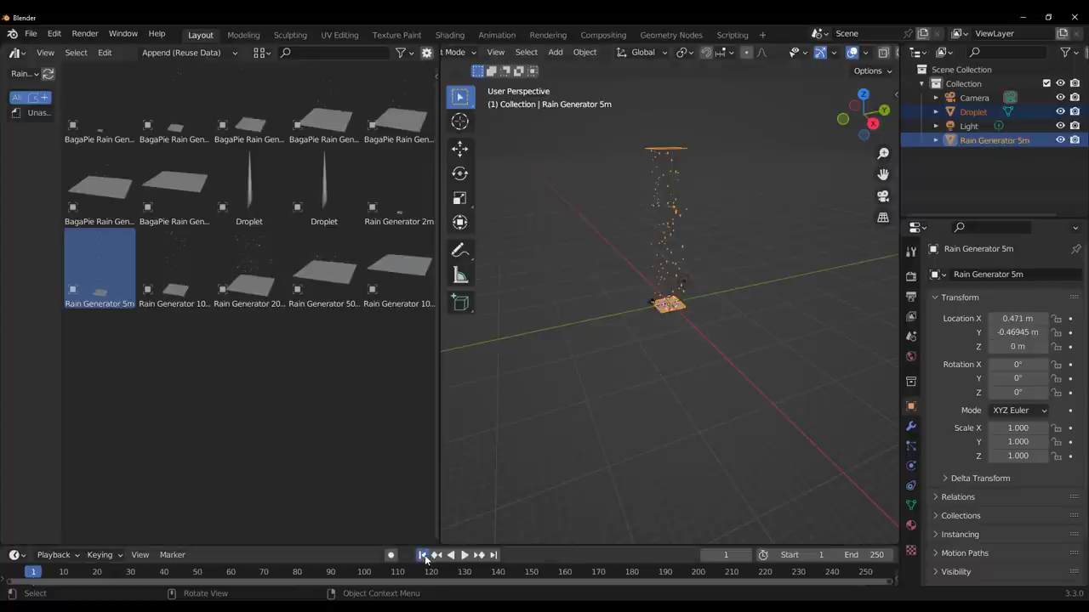
Play the rain animation to about frame 96 and inspect the falling drops and splashes on the plane
{"action": "left_click", "coordinate": [463, 556]}
{"action": "scroll", "coordinate": [677, 296], "scroll_direction": "up", "scroll_amount": 10}
{"action": "scroll", "coordinate": [676, 296], "scroll_direction": "up", "scroll_amount": 3}
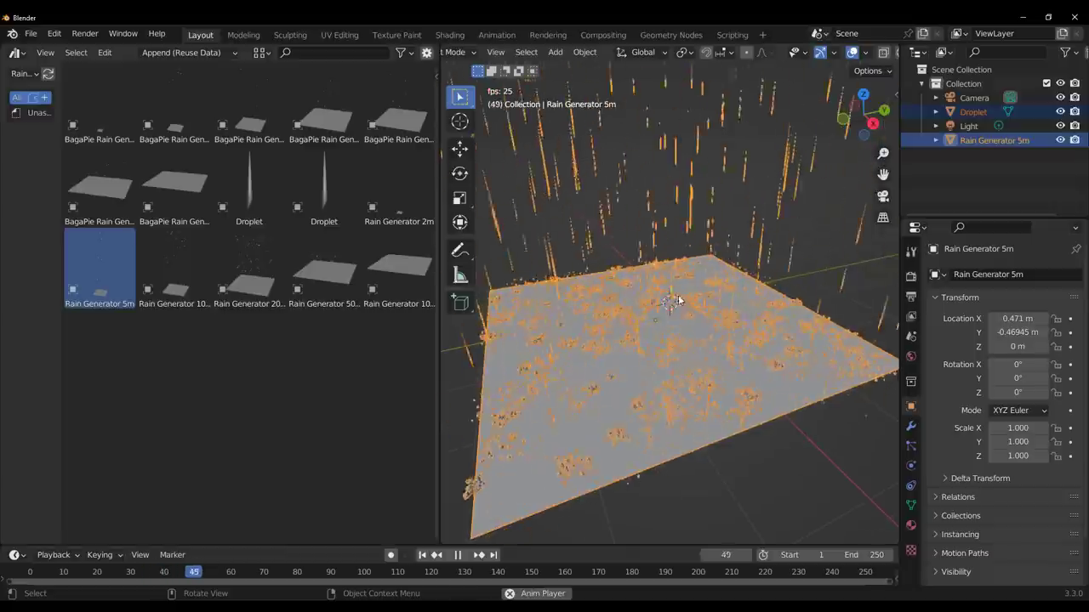
{"action": "left_click", "coordinate": [458, 555]}
{"action": "scroll", "coordinate": [628, 341], "scroll_direction": "down", "scroll_amount": 6}
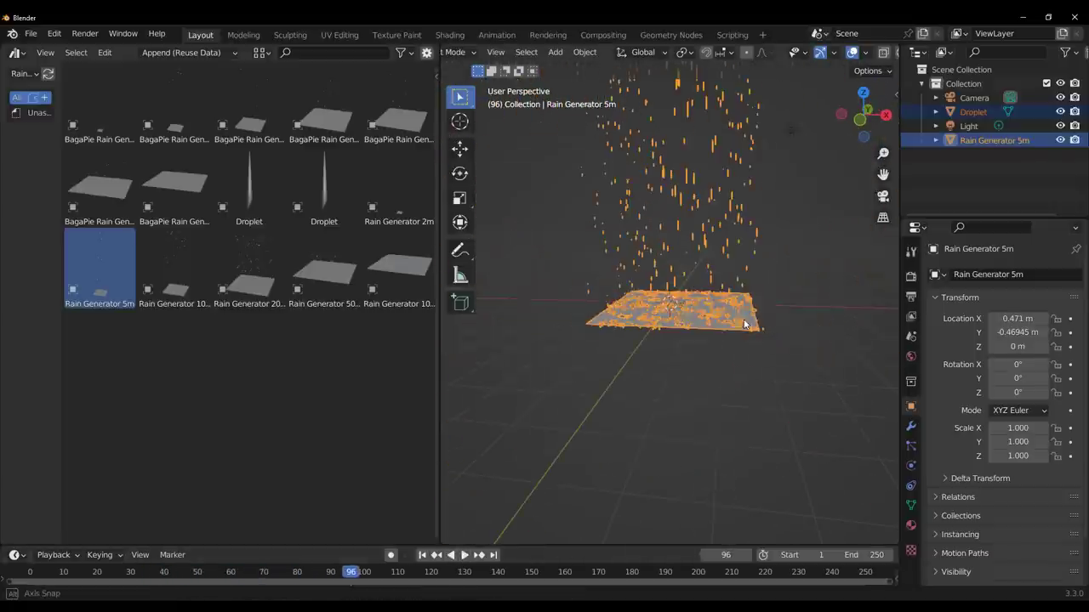
{"action": "middle_click_drag", "start_coordinate": [689, 302], "coordinate": [575, 396]}
Show the modifier settings of only the Rain Generator 5m object and resize the editors to give them more room
{"action": "left_click", "coordinate": [785, 357]}
{"action": "left_click", "coordinate": [650, 313]}
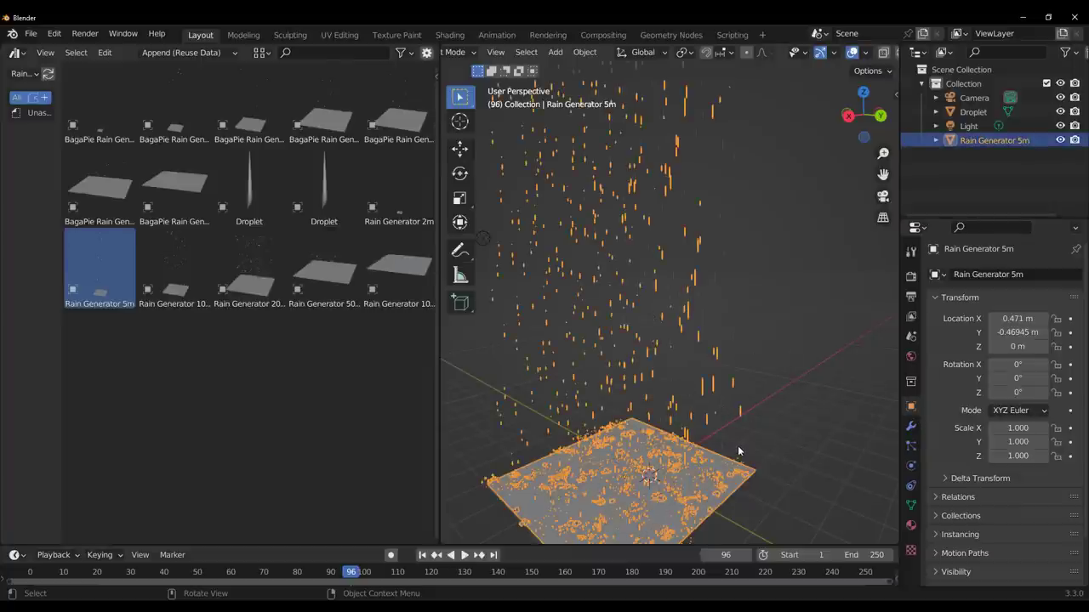
{"action": "left_click", "coordinate": [909, 428]}
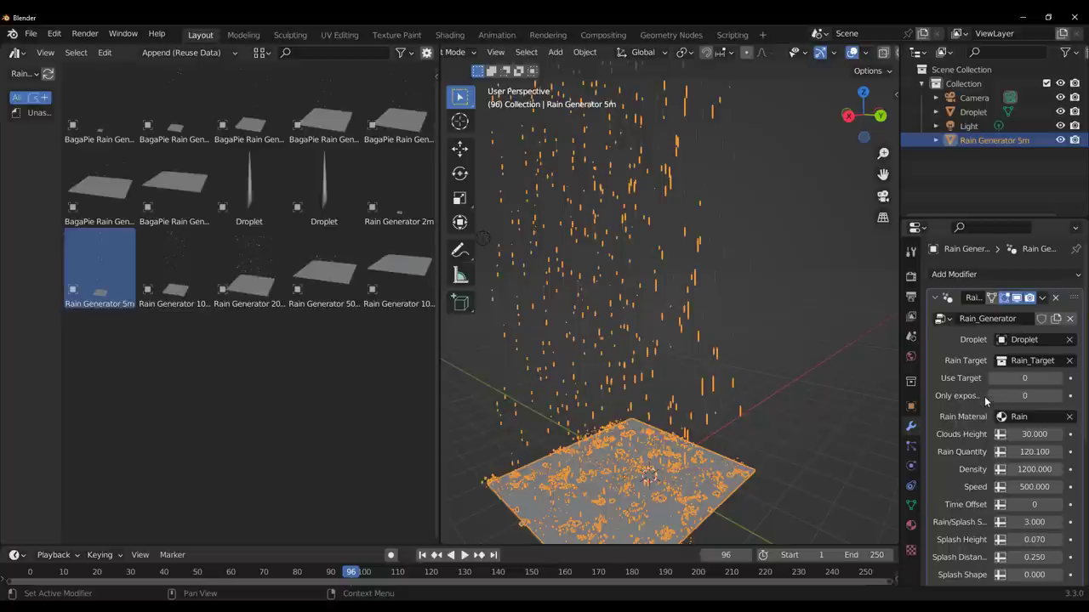
{"action": "scroll", "coordinate": [984, 396], "scroll_direction": "down", "scroll_amount": 8}
{"action": "scroll", "coordinate": [984, 379], "scroll_direction": "up", "scroll_amount": 6}
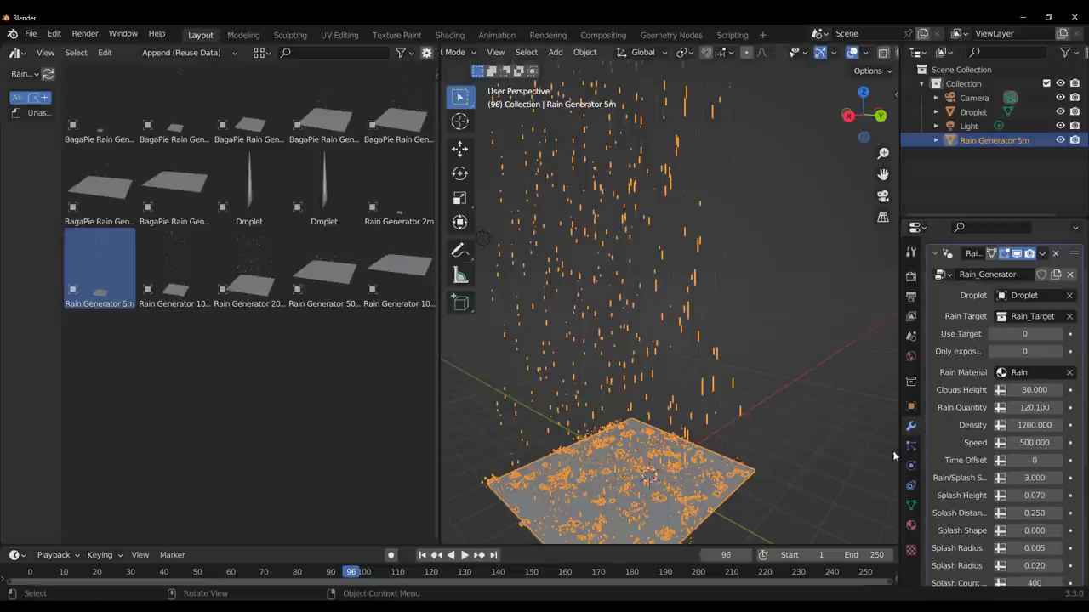
{"action": "left_click_drag", "start_coordinate": [899, 455], "coordinate": [730, 445]}
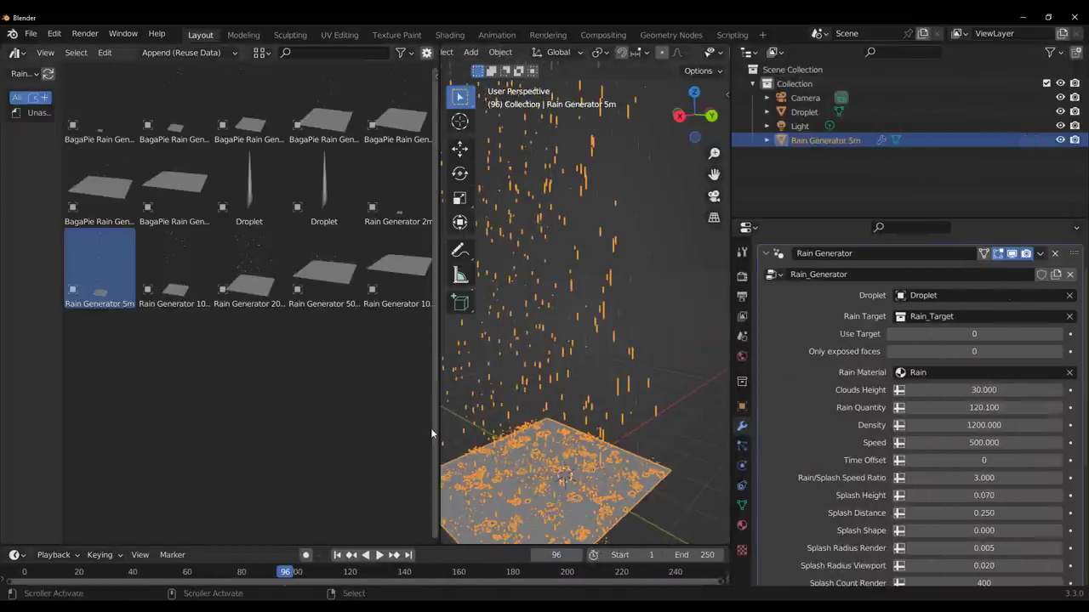
{"action": "left_click_drag", "start_coordinate": [439, 429], "coordinate": [296, 424]}
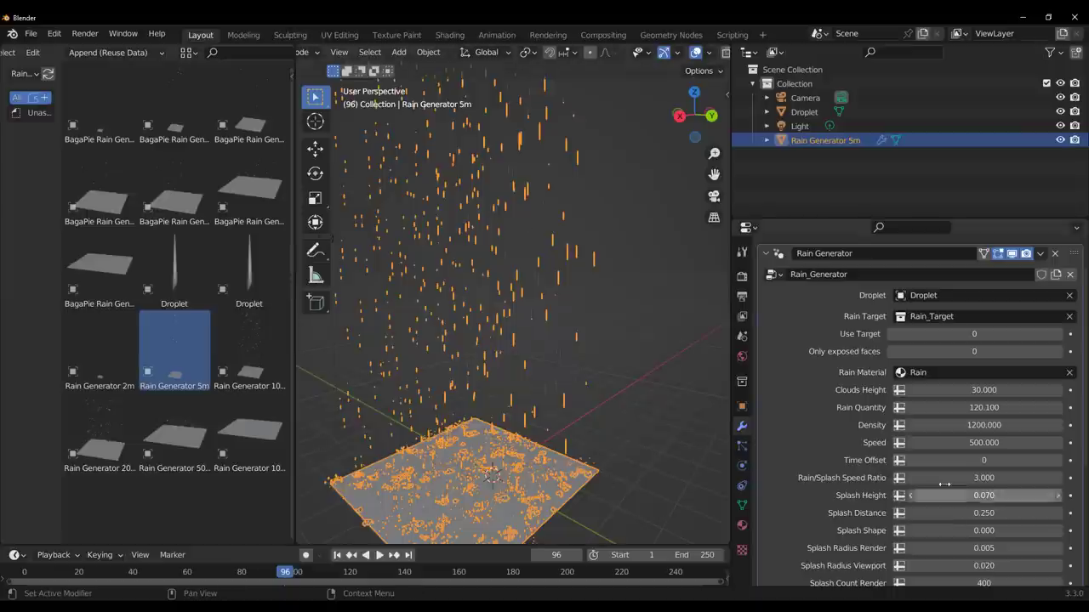
Set the Rain Generator modifier's Density to 1900 and replay the animation from the first frame
{"action": "middle_click_drag", "start_coordinate": [553, 464], "coordinate": [492, 457]}
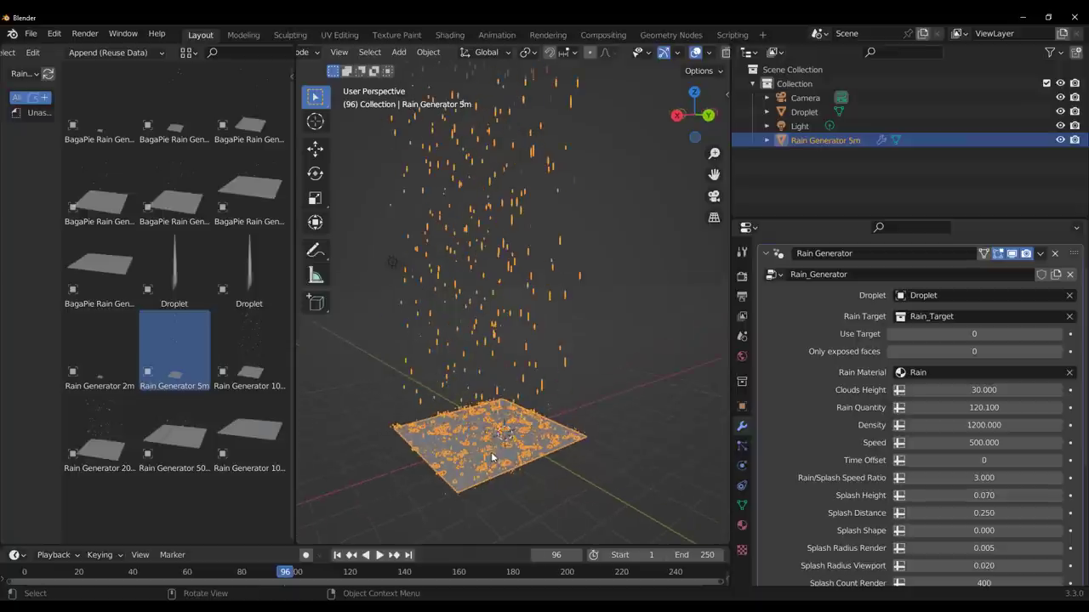
{"action": "left_click", "coordinate": [380, 557]}
{"action": "left_click", "coordinate": [380, 557]}
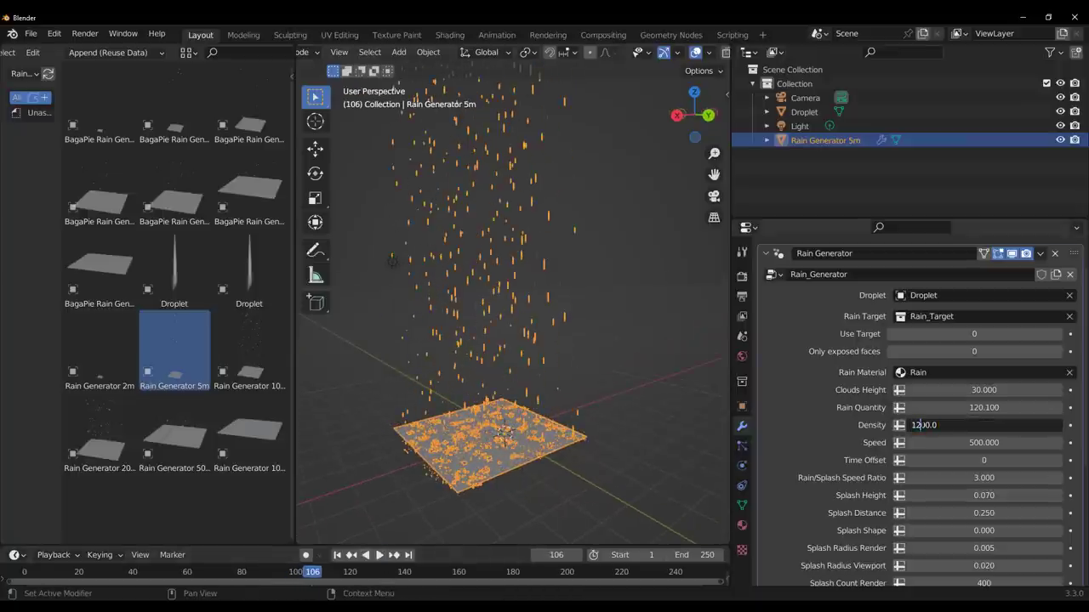
{"action": "type", "text": "9"}
{"action": "key", "text": "Return"}
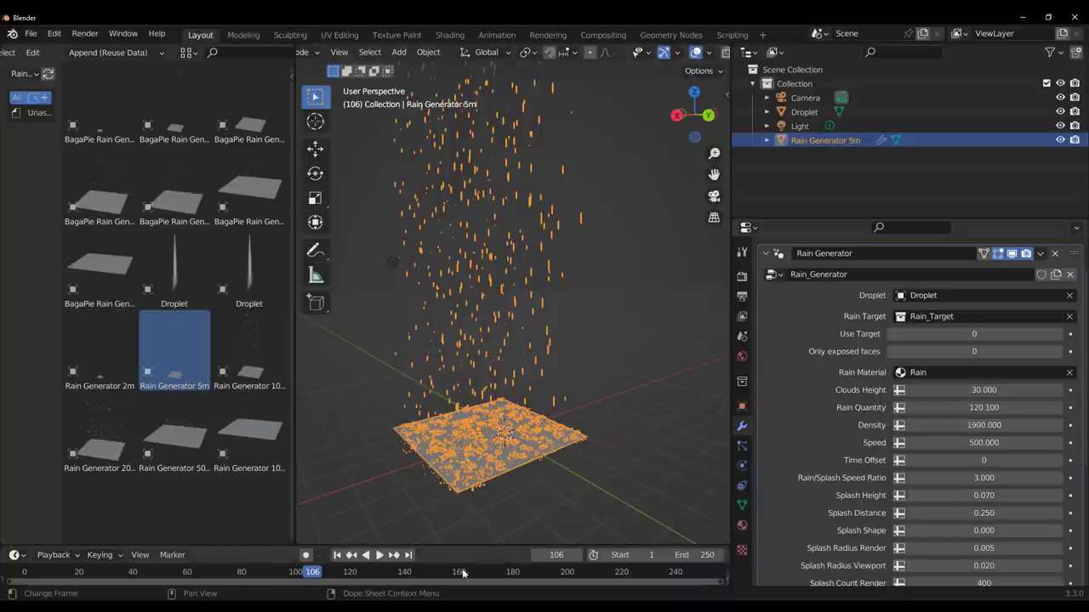
{"action": "left_click", "coordinate": [337, 556]}
{"action": "left_click", "coordinate": [379, 555]}
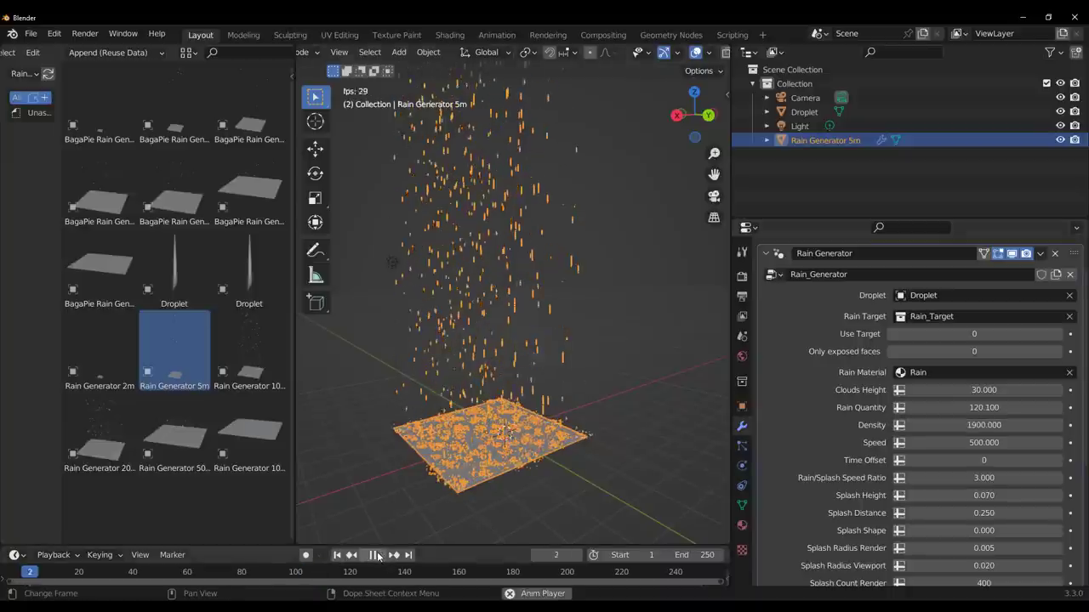
{"action": "left_click", "coordinate": [379, 557]}
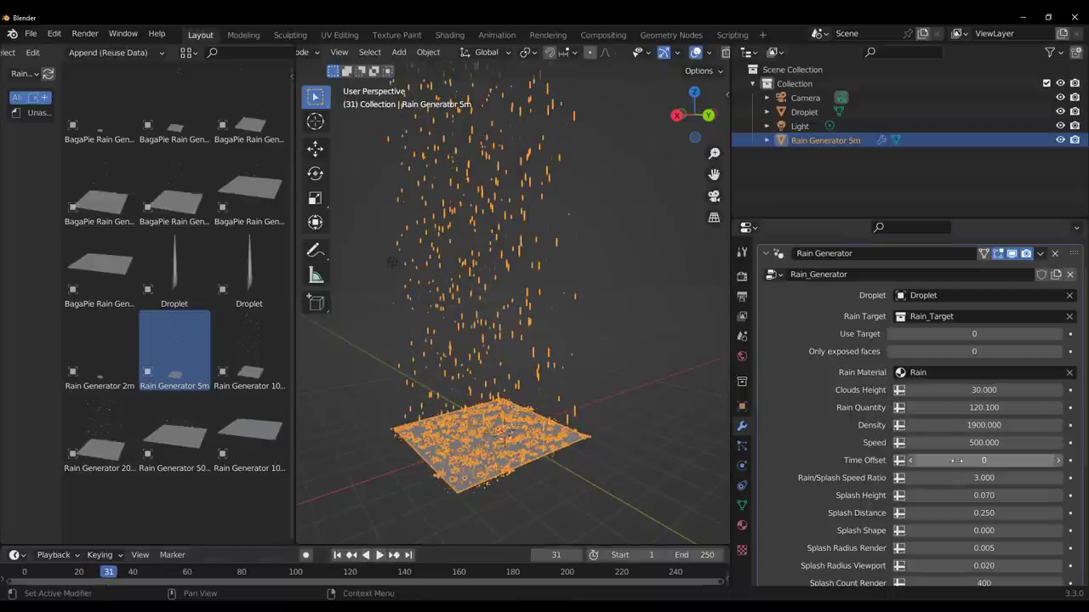
Set the rain's Speed to 1000 and replay the animation from the first frame to about frame 36
{"action": "double_click", "coordinate": [984, 442]}
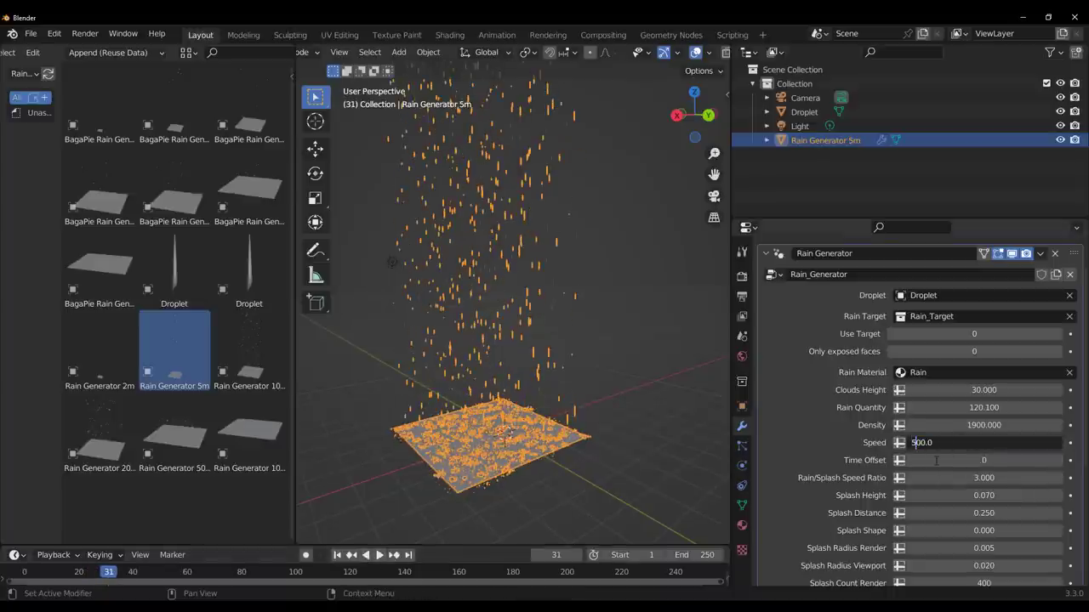
{"action": "type", "text": "1000.0"}
{"action": "key", "text": "Return"}
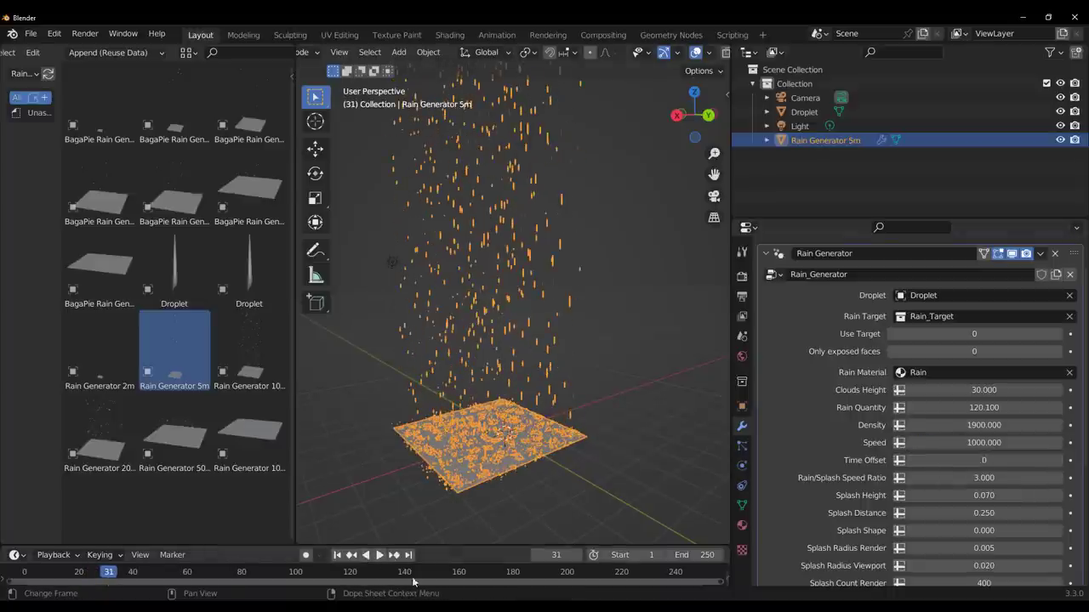
{"action": "left_click", "coordinate": [337, 555]}
{"action": "left_click", "coordinate": [380, 555]}
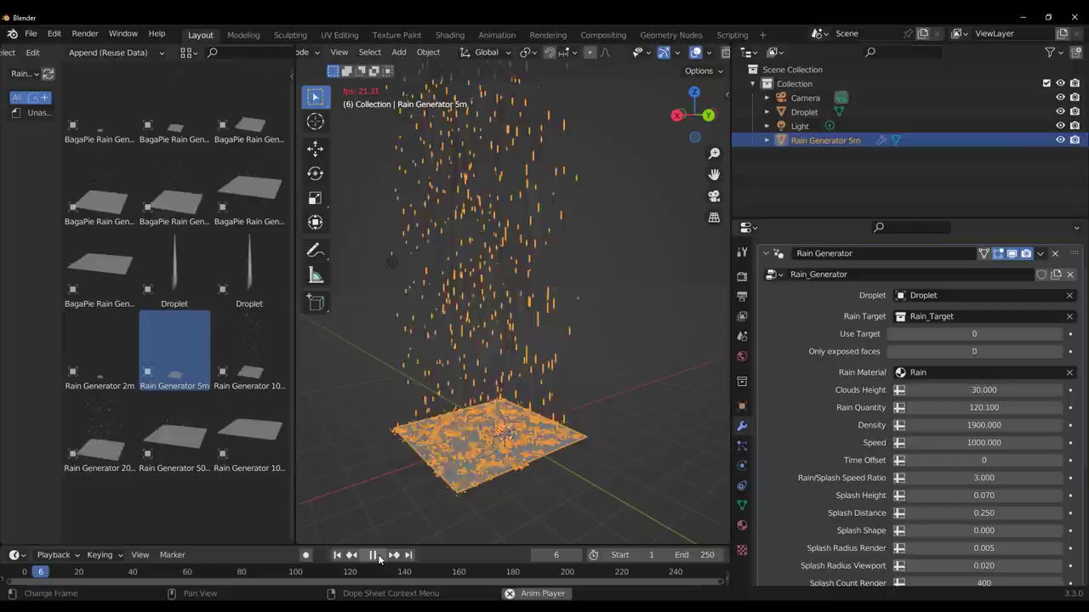
{"action": "key", "text": "space"}
Set the Splash Height to 0.310, Splash Distance to 0.390 and Splash Shape to 0.770
{"action": "scroll", "coordinate": [461, 493], "scroll_direction": "up", "scroll_amount": 3}
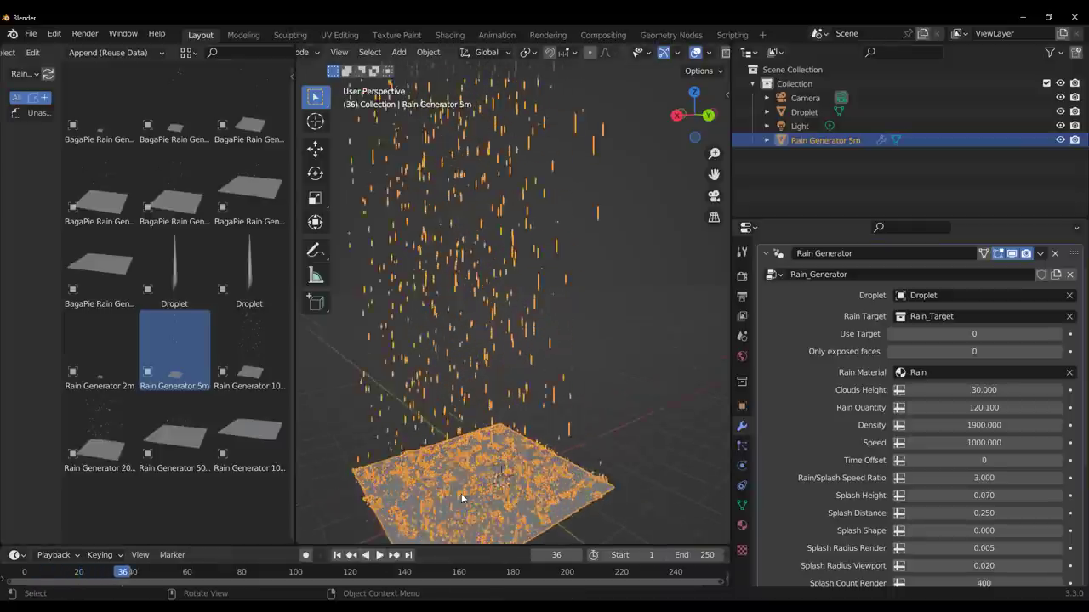
{"action": "middle_click_drag", "start_coordinate": [549, 483], "coordinate": [568, 385], "text": "shift"}
{"action": "scroll", "coordinate": [586, 319], "scroll_direction": "up", "scroll_amount": 6}
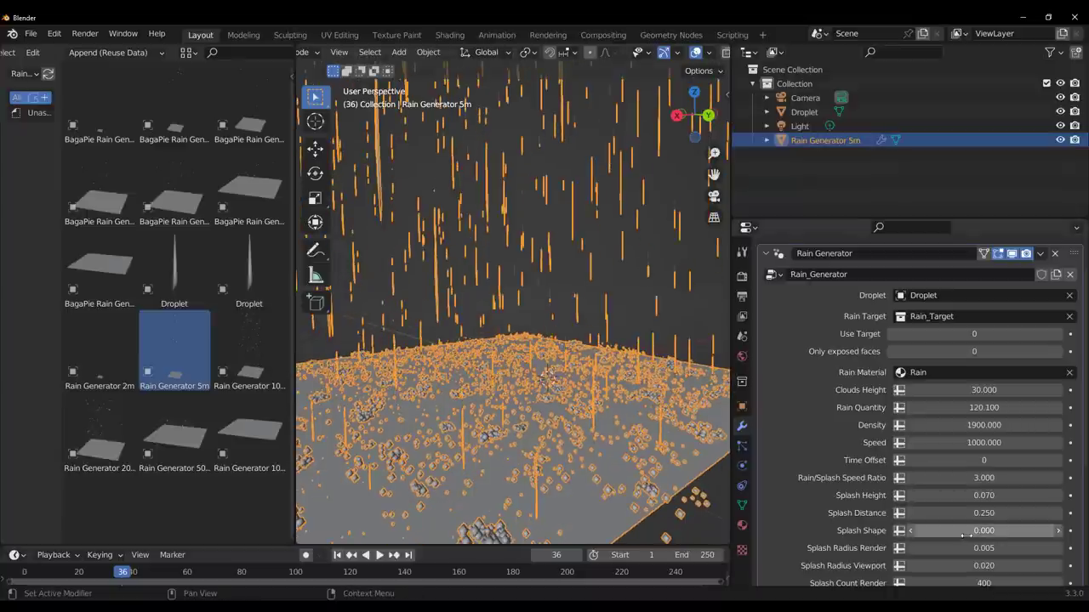
{"action": "left_click_drag", "start_coordinate": [963, 532], "coordinate": [959, 495]}
{"action": "mouse_move", "coordinate": [955, 509]}
{"action": "left_mouse_down"}
{"action": "mouse_move", "coordinate": [977, 509]}
{"action": "mouse_move", "coordinate": [959, 508]}
{"action": "left_mouse_up"}
Deselect the rain generator and inspect the adjusted splashes on the plane from several angles and distances
{"action": "scroll", "coordinate": [642, 403], "scroll_direction": "down", "scroll_amount": 5}
{"action": "middle_click_drag", "start_coordinate": [641, 404], "coordinate": [588, 401]}
{"action": "left_click_drag", "start_coordinate": [589, 401], "coordinate": [590, 398]}
{"action": "middle_click_drag", "start_coordinate": [584, 309], "coordinate": [553, 468]}
{"action": "left_click", "coordinate": [340, 408]}
{"action": "scroll", "coordinate": [459, 387], "scroll_direction": "down", "scroll_amount": 5}
{"action": "mouse_move", "coordinate": [587, 336]}
{"action": "middle_mouse_down"}
{"action": "mouse_move", "coordinate": [628, 319]}
{"action": "mouse_move", "coordinate": [587, 325]}
{"action": "middle_mouse_up"}
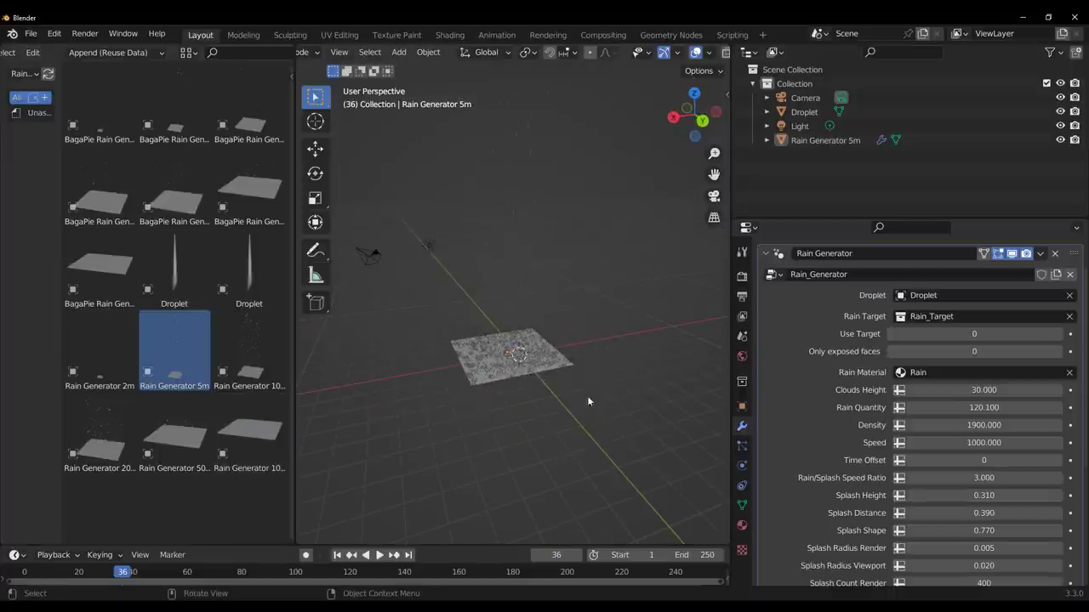
Delete the rain generator plane and open Car Demo File.blend without saving the current scene
{"action": "left_click", "coordinate": [540, 366]}
{"action": "key", "text": "x"}
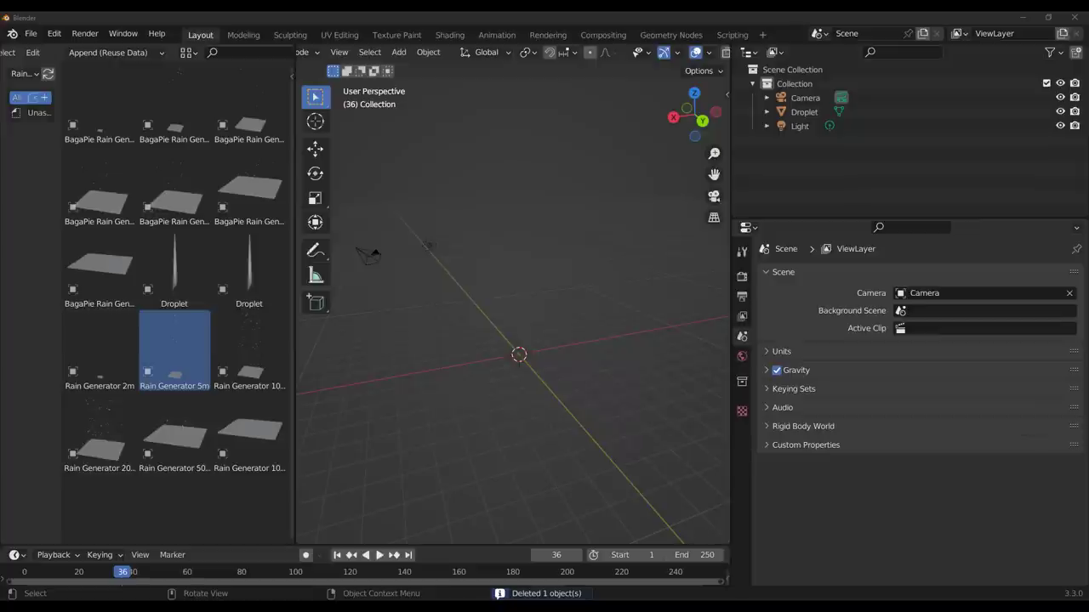
{"action": "left_click_drag", "start_coordinate": [497, 347], "coordinate": [498, 346]}
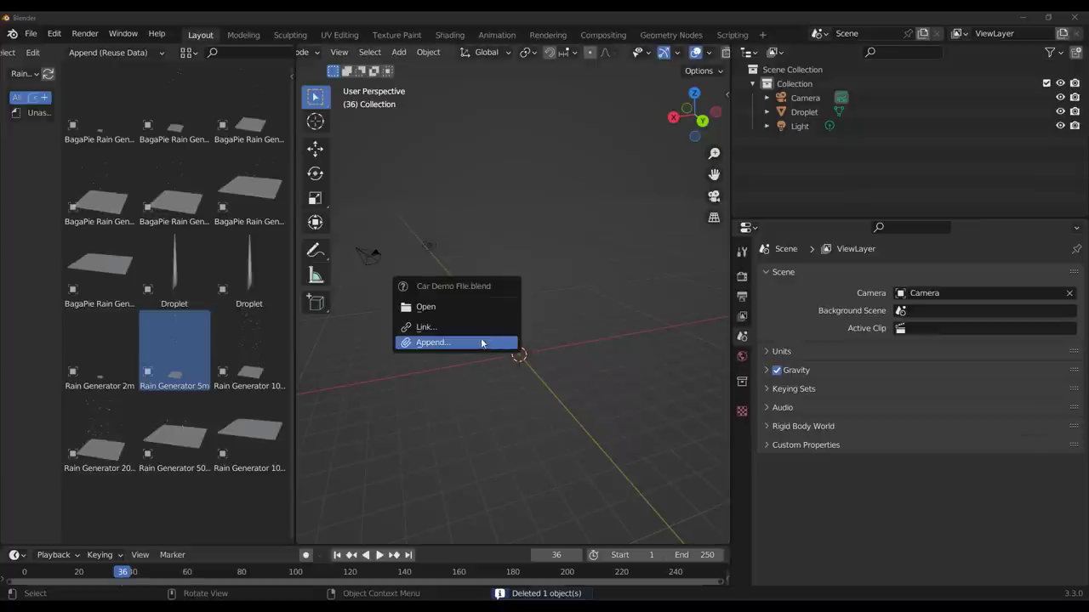
{"action": "left_click", "coordinate": [450, 308]}
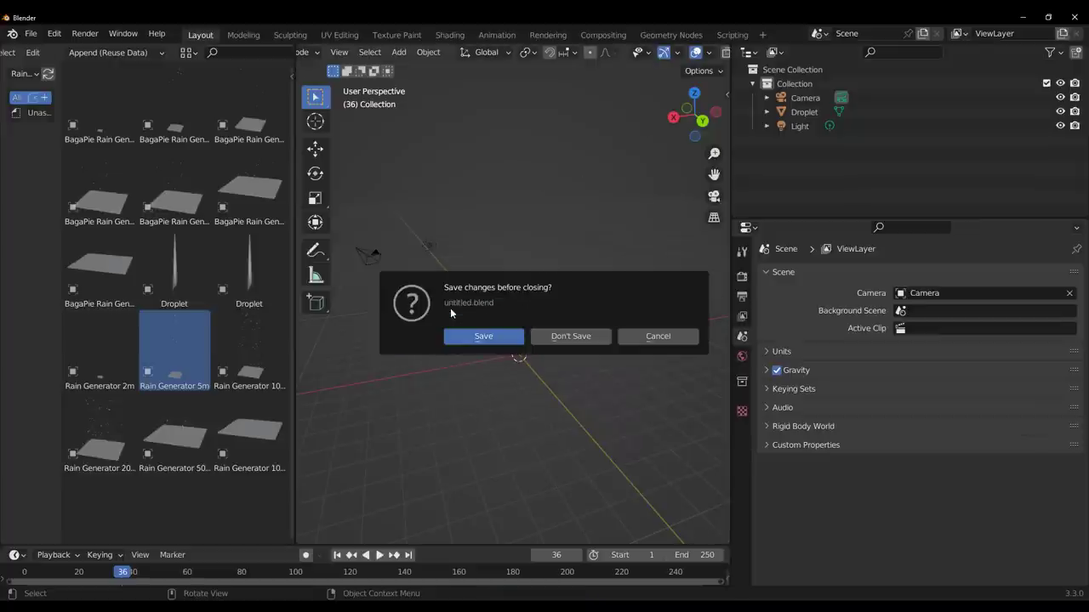
{"action": "left_click", "coordinate": [577, 341]}
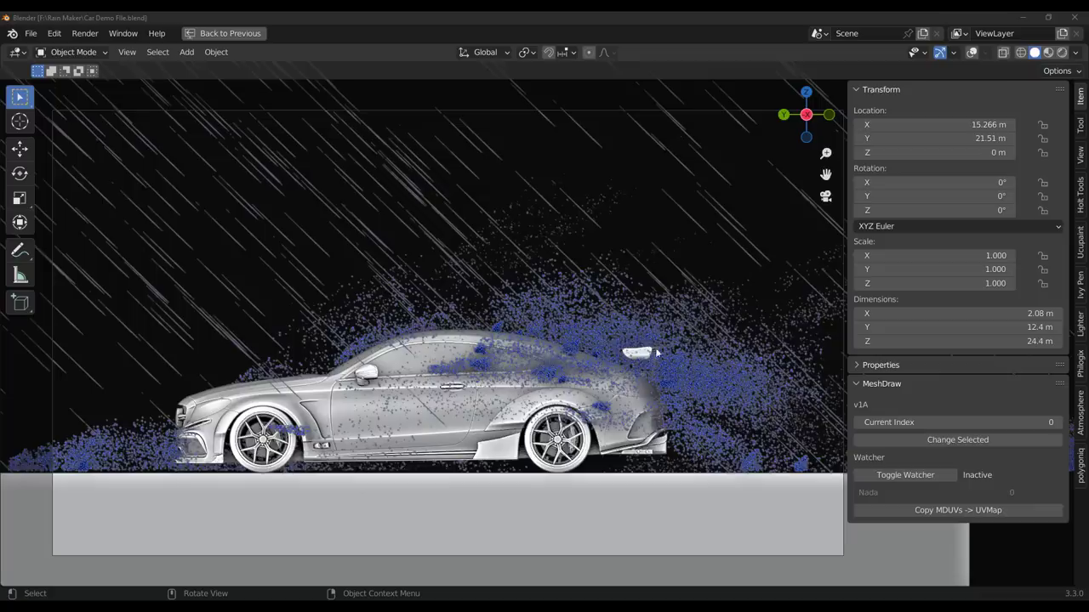
Return from the maximized 3D viewport with the car to the full workspace layout
{"action": "mouse_move", "coordinate": [677, 349]}
{"action": "middle_mouse_down"}
{"action": "mouse_move", "coordinate": [452, 365]}
{"action": "mouse_move", "coordinate": [671, 357]}
{"action": "middle_mouse_up"}
{"action": "scroll", "coordinate": [671, 358], "scroll_direction": "down", "scroll_amount": 7}
{"action": "middle_click_drag", "start_coordinate": [531, 354], "coordinate": [740, 338]}
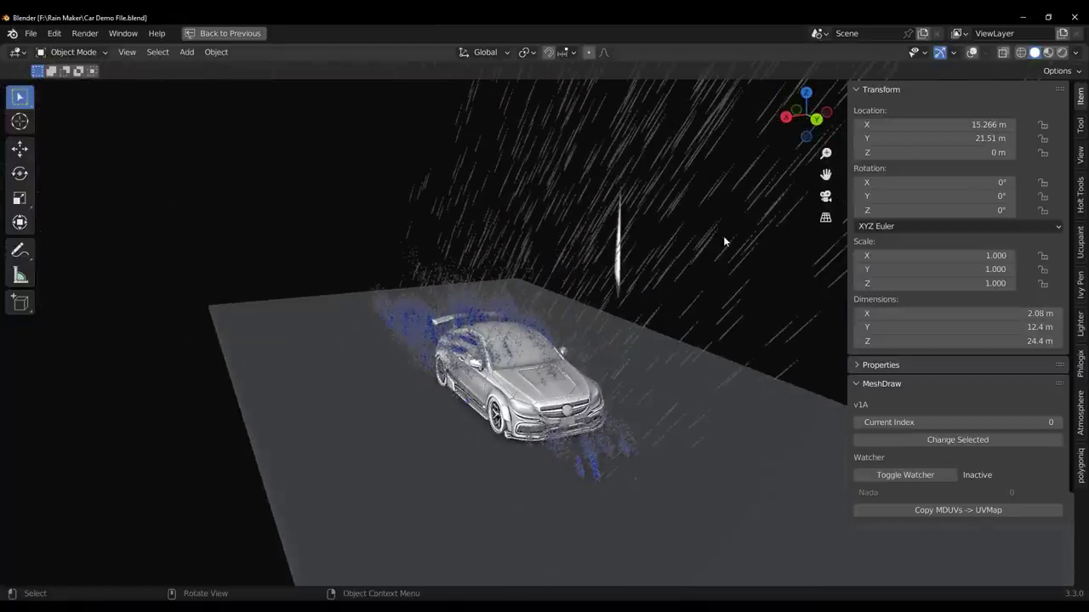
{"action": "left_click", "coordinate": [244, 35]}
{"action": "mouse_move", "coordinate": [560, 336]}
{"action": "middle_mouse_down"}
{"action": "mouse_move", "coordinate": [590, 329]}
{"action": "mouse_move", "coordinate": [552, 325]}
{"action": "middle_mouse_up"}
{"action": "middle_click_drag", "start_coordinate": [442, 267], "coordinate": [400, 247]}
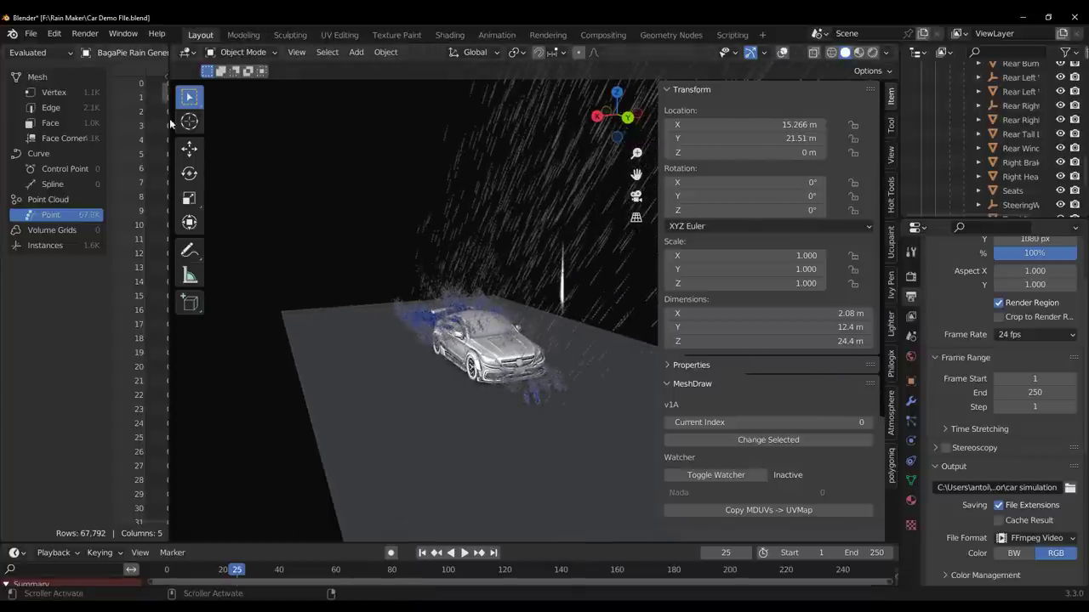
Merge the spreadsheet area into the 3D viewport and hide the viewport's sidebar
{"action": "right_click", "coordinate": [168, 149]}
{"action": "left_click", "coordinate": [106, 182]}
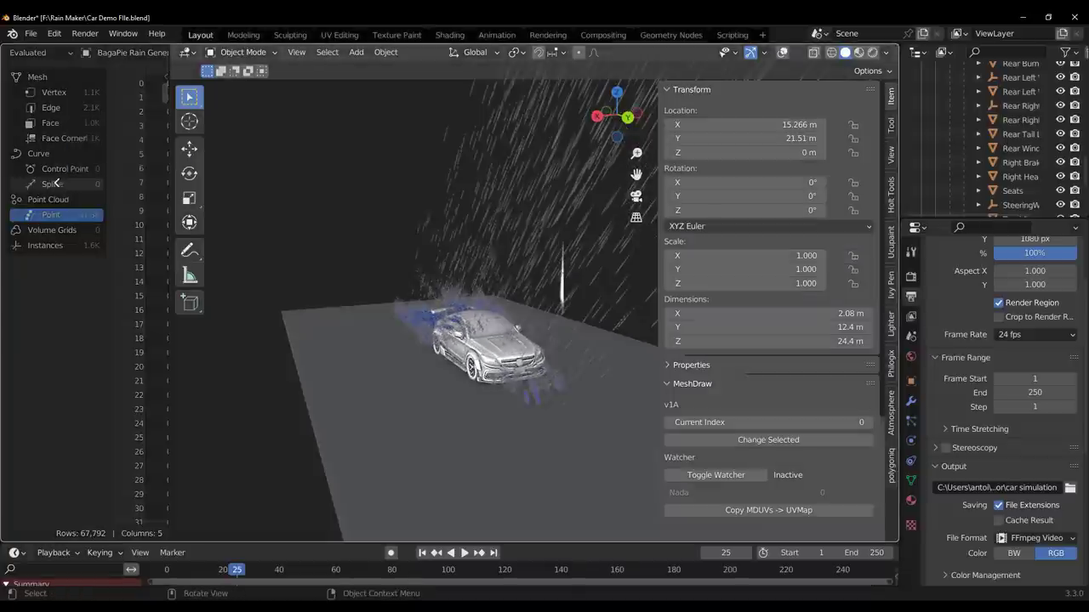
{"action": "key", "text": "n"}
Display the modifier properties of the car scene's rain generator and look through its settings
{"action": "middle_click_drag", "start_coordinate": [716, 323], "coordinate": [555, 268]}
{"action": "left_click", "coordinate": [910, 382]}
{"action": "left_click", "coordinate": [910, 402]}
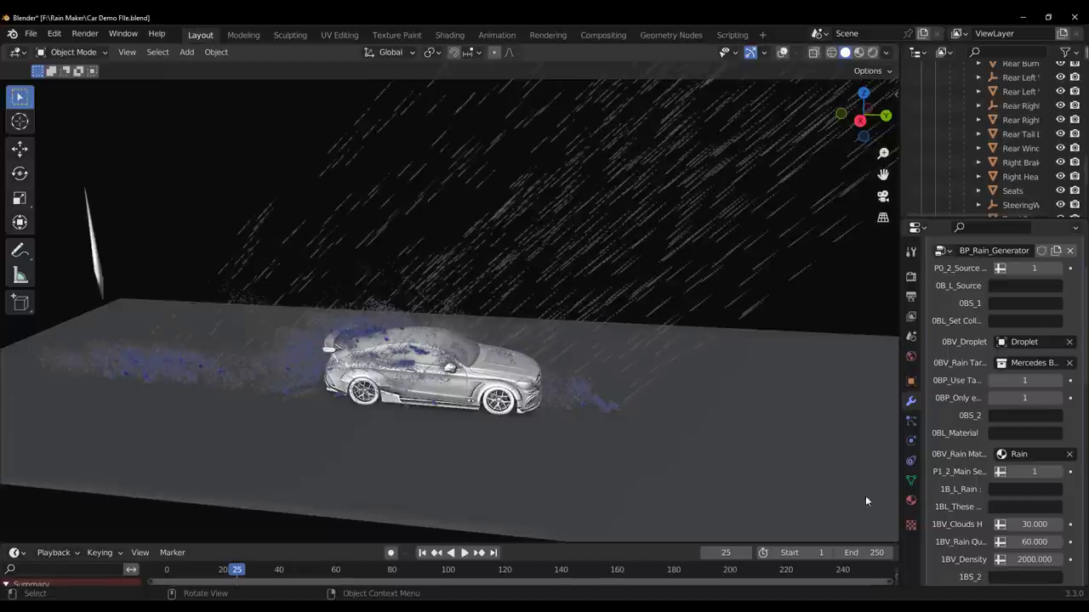
{"action": "scroll", "coordinate": [944, 340], "scroll_direction": "down", "scroll_amount": 5}
{"action": "scroll", "coordinate": [955, 360], "scroll_direction": "up", "scroll_amount": 6}
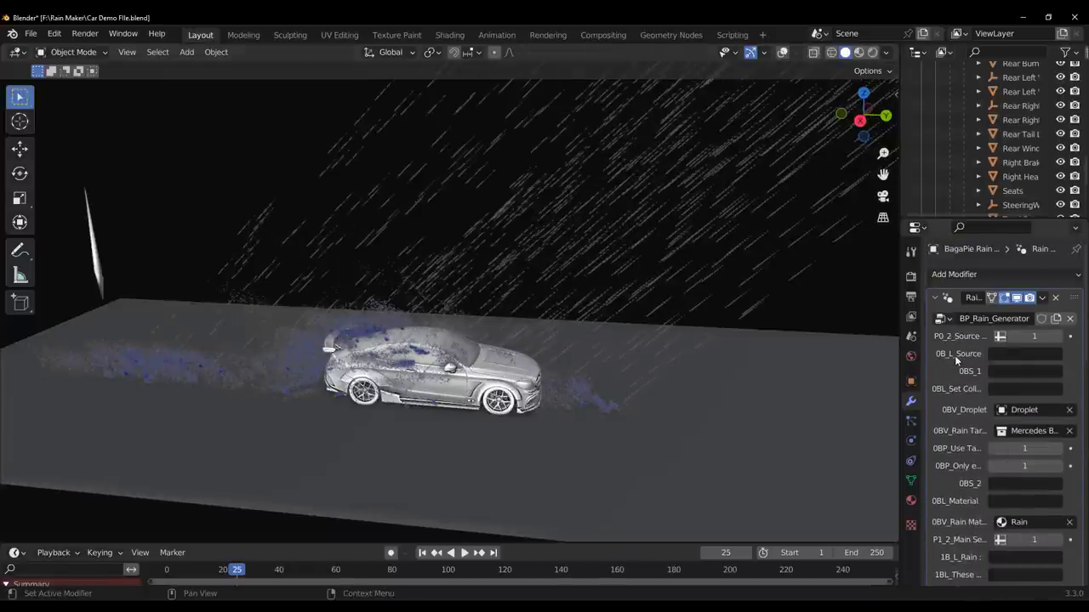
Play the car's rain animation to frame 40 and return to the first frame
{"action": "middle_click_drag", "start_coordinate": [542, 351], "coordinate": [482, 374]}
{"action": "left_click", "coordinate": [464, 553]}
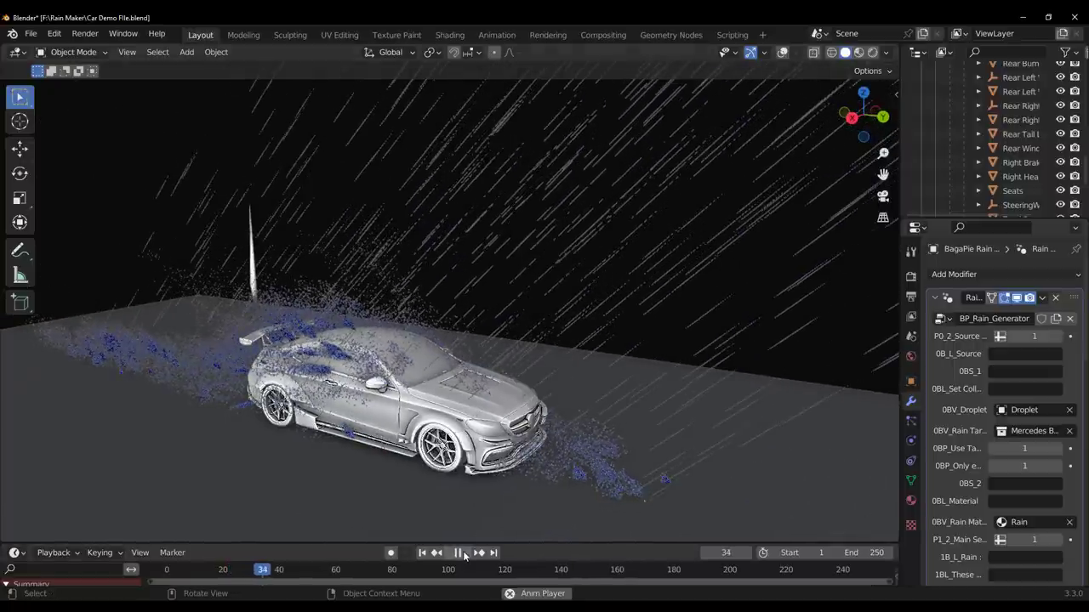
{"action": "left_click", "coordinate": [458, 553]}
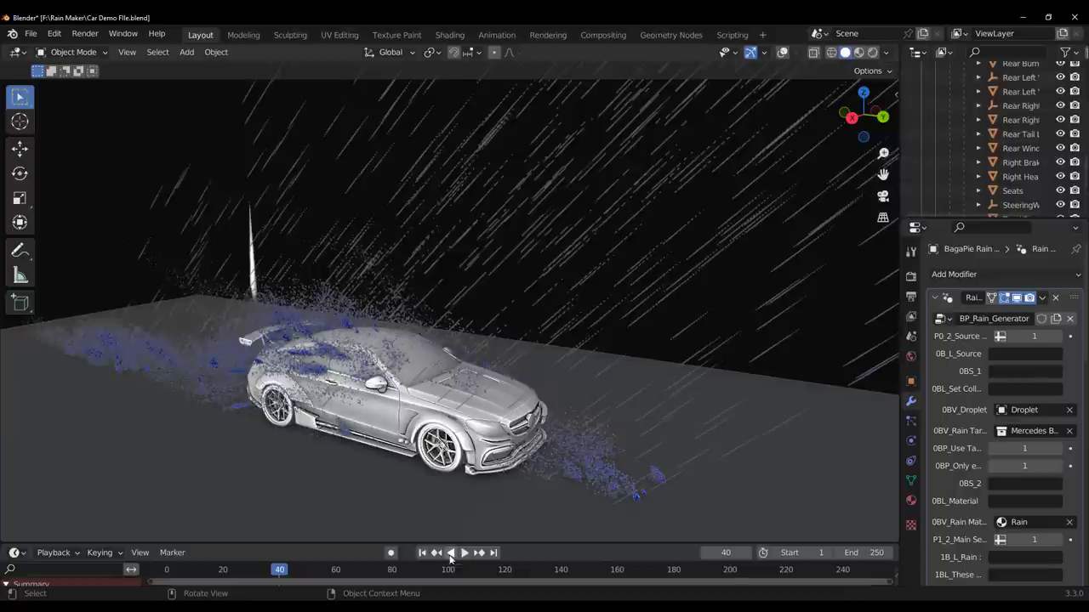
{"action": "left_click", "coordinate": [421, 554]}
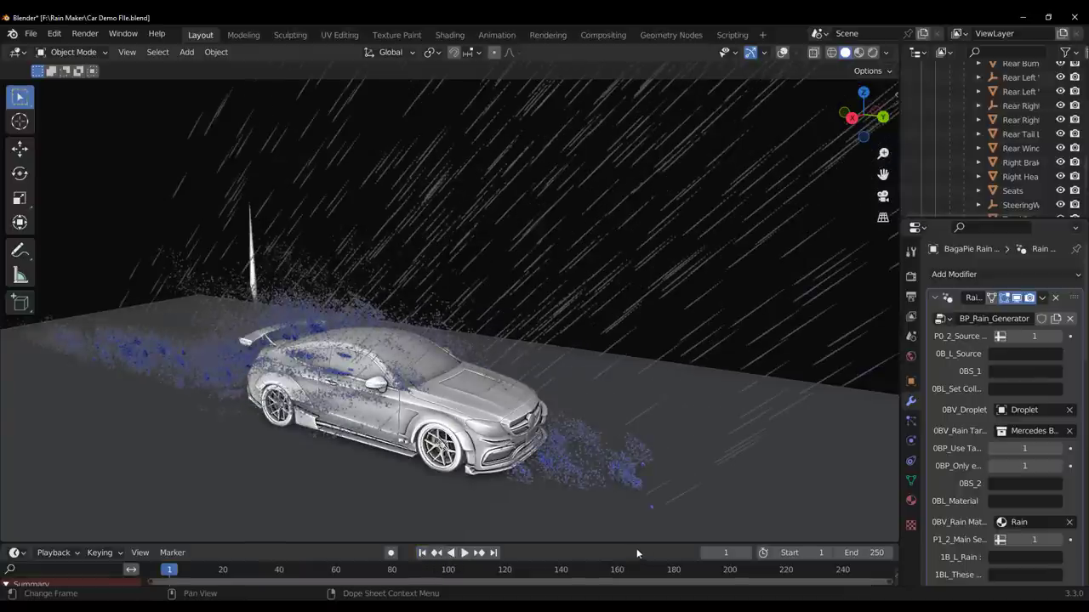
Widen the Properties editor to make the Rain Generator's full setting names readable
{"action": "scroll", "coordinate": [958, 432], "scroll_direction": "down", "scroll_amount": 7}
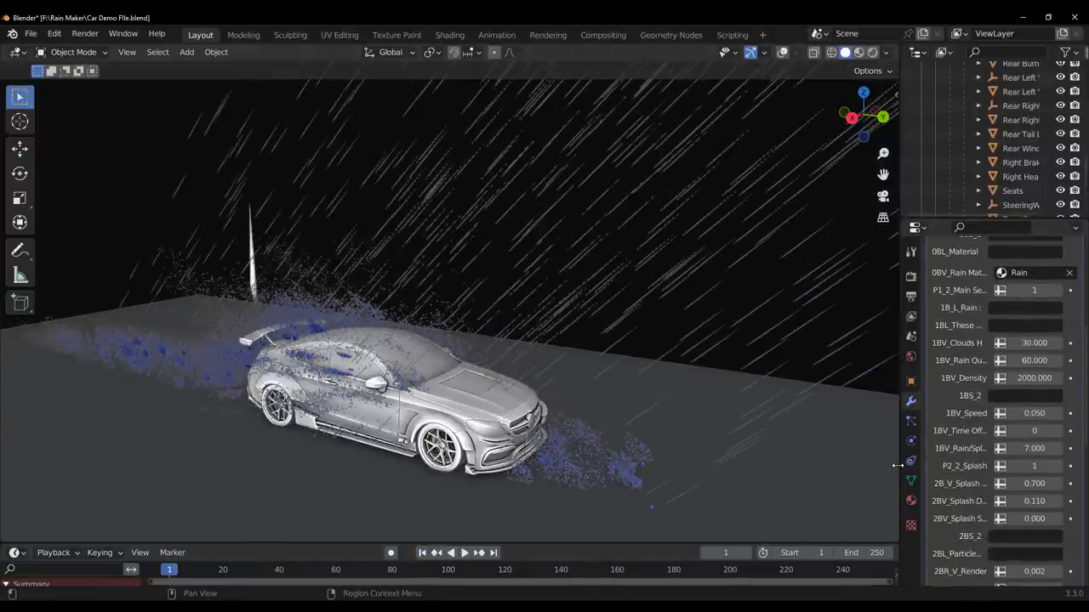
{"action": "left_click_drag", "start_coordinate": [897, 465], "coordinate": [717, 465]}
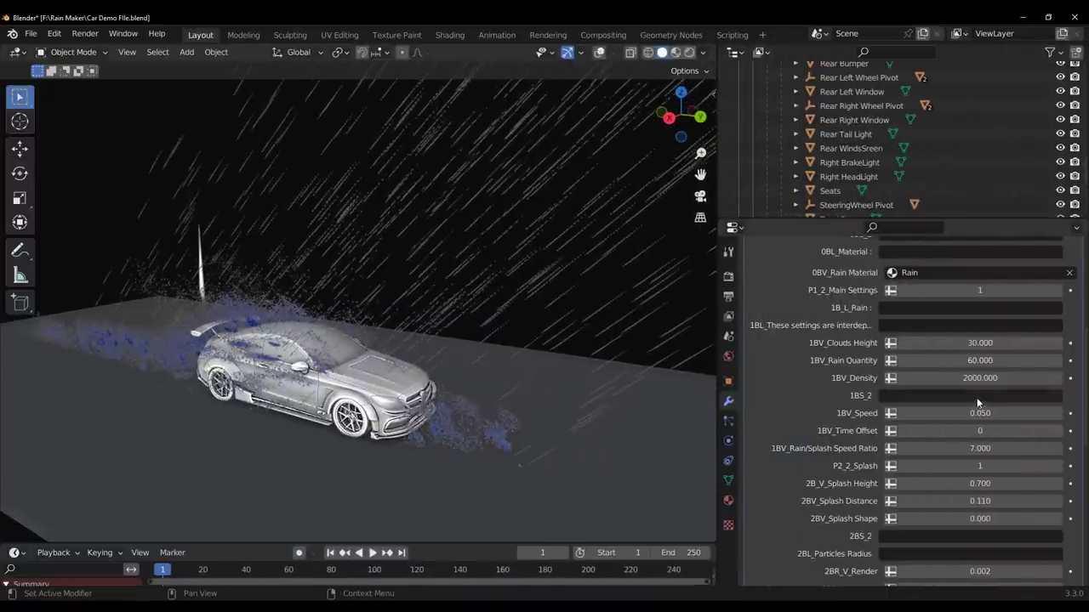
Set the rain's Speed to 0.1 and play the animation from frame 1 to frame 4
{"action": "left_click", "coordinate": [978, 413]}
{"action": "left_click", "coordinate": [910, 414]}
{"action": "type", "text": "1"}
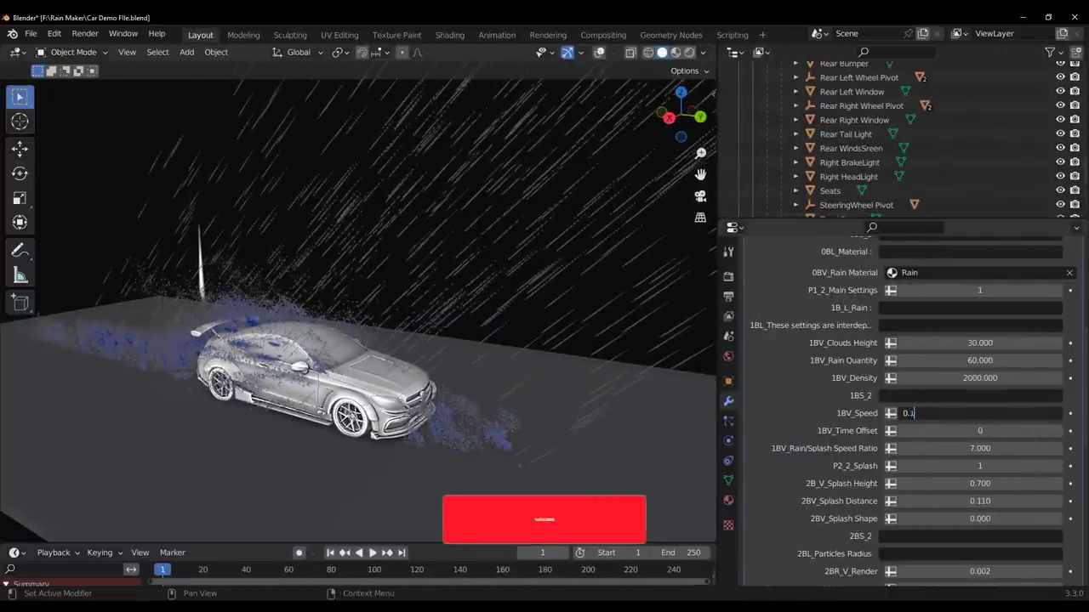
{"action": "left_click", "coordinate": [924, 446]}
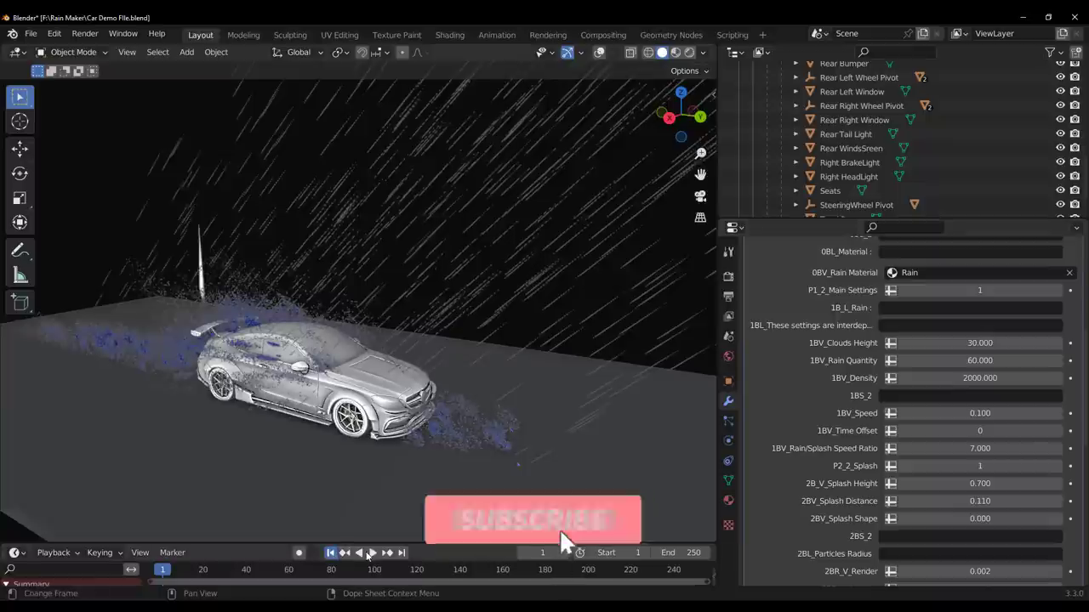
{"action": "left_click", "coordinate": [373, 554]}
{"action": "left_click", "coordinate": [367, 553]}
Set the rain's Speed to 5, play the animation to frame 7 and go back to frame 5
{"action": "left_click", "coordinate": [979, 413]}
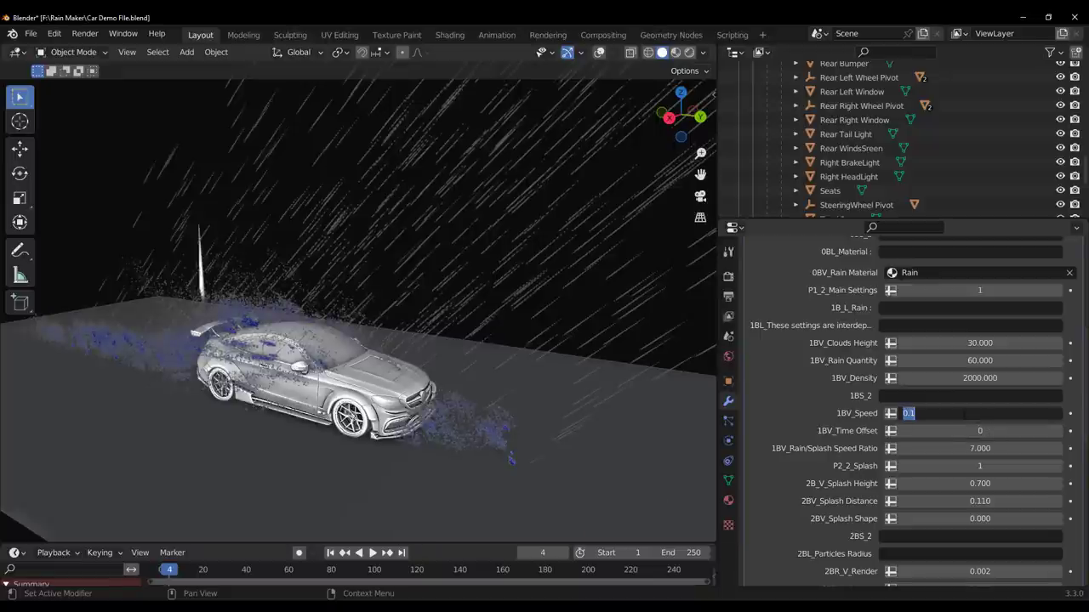
{"action": "key", "text": "Return"}
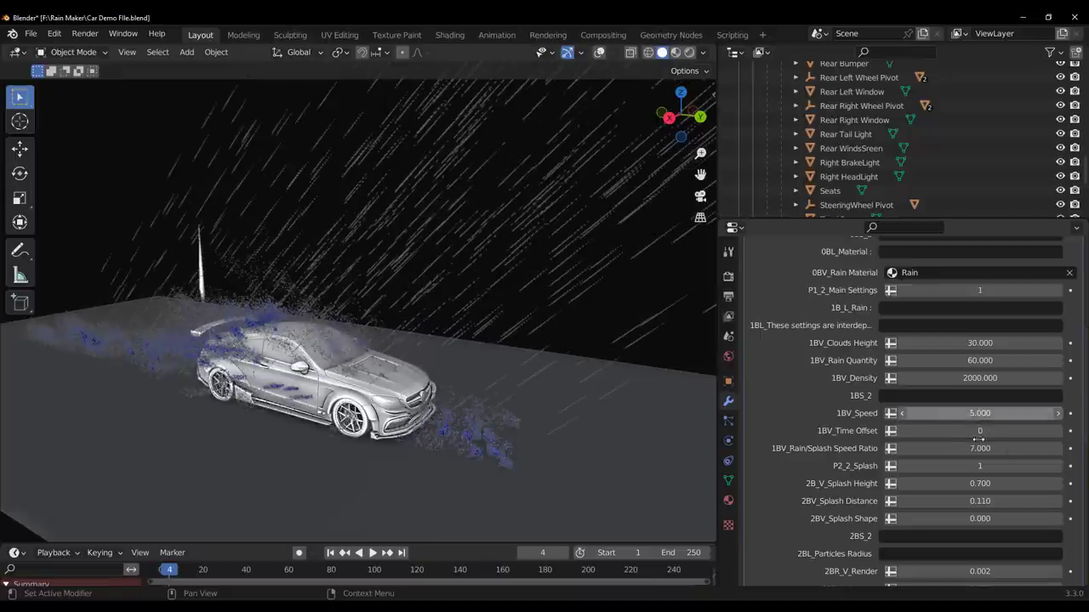
{"action": "left_click", "coordinate": [372, 553]}
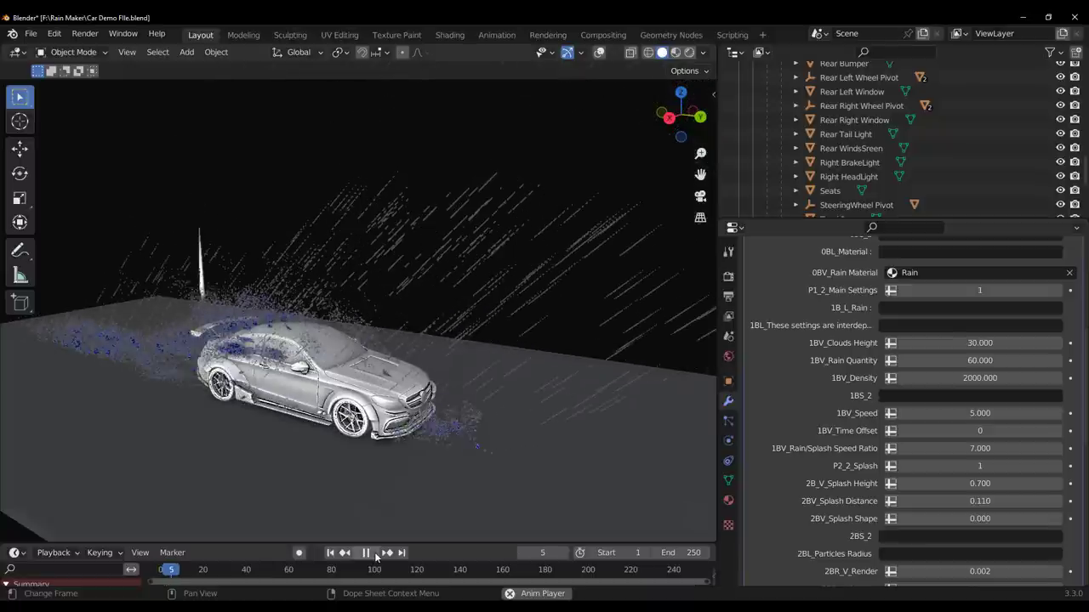
{"action": "left_click", "coordinate": [371, 555]}
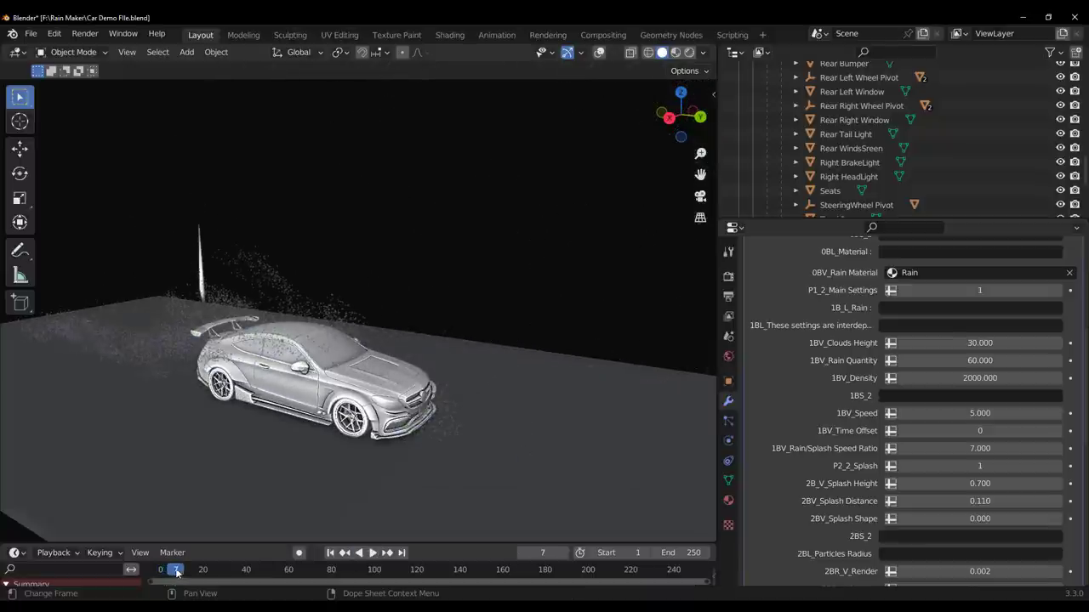
{"action": "left_click_drag", "start_coordinate": [175, 571], "coordinate": [171, 572]}
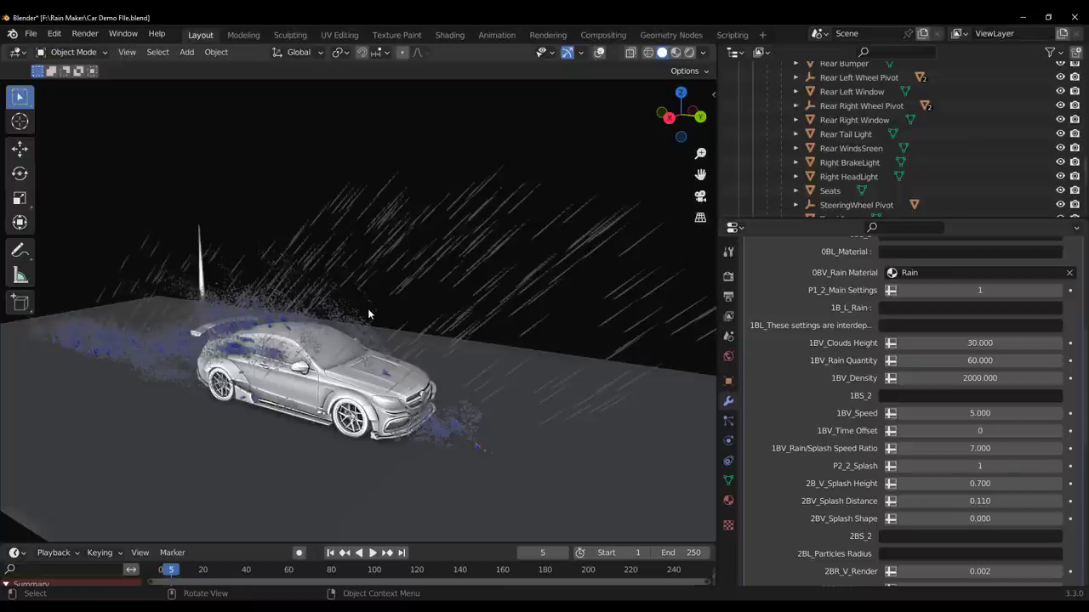
Set the Rain Quantity to 600 and inspect the rain around the car
{"action": "left_click", "coordinate": [972, 361]}
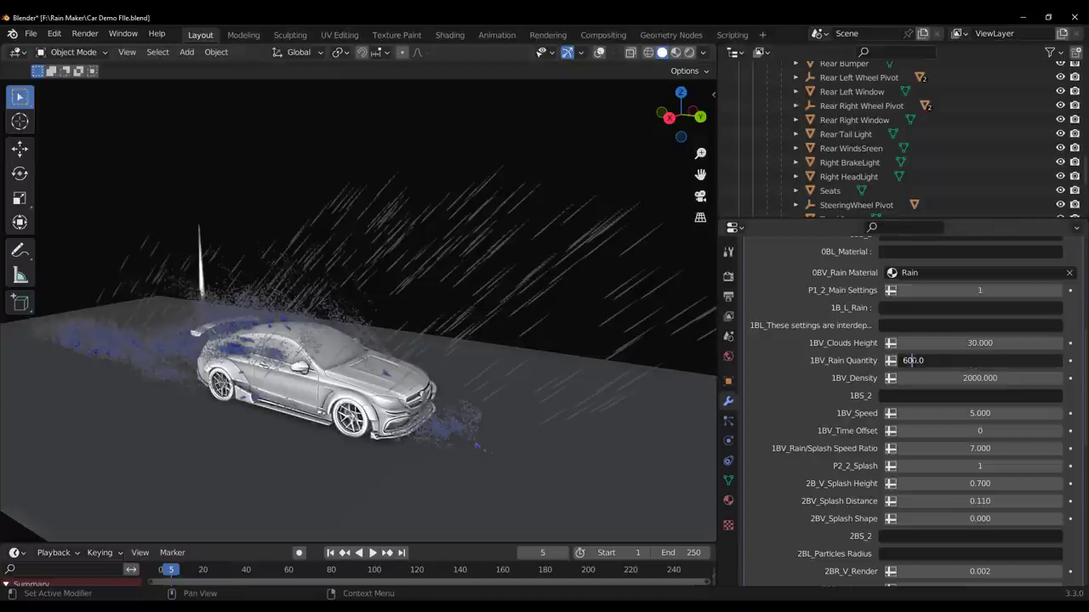
{"action": "key", "text": "Return"}
{"action": "scroll", "coordinate": [440, 357], "scroll_direction": "down", "scroll_amount": 8}
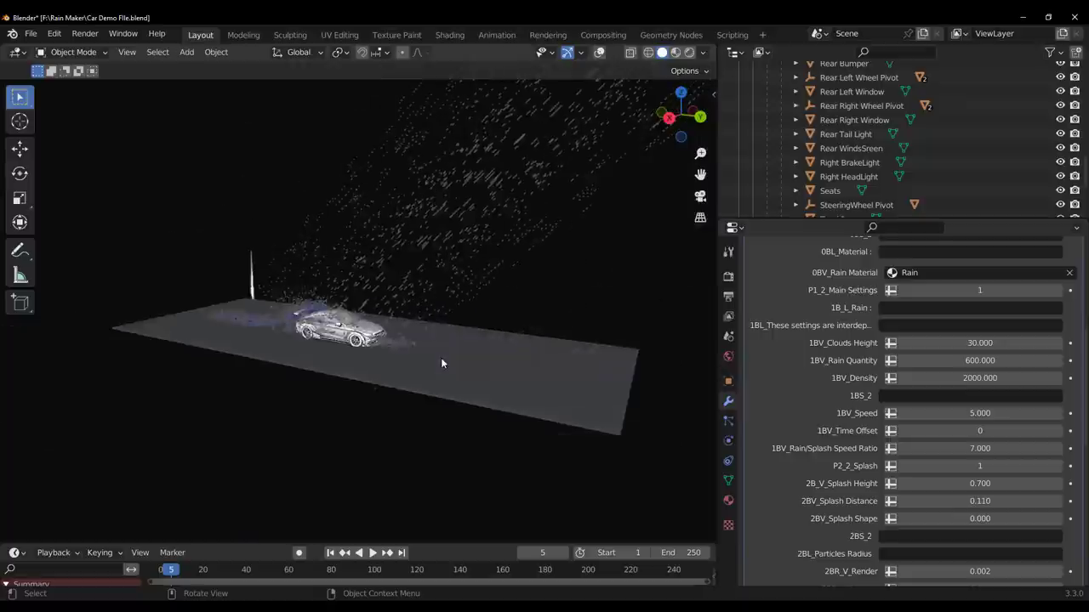
{"action": "middle_click_drag", "start_coordinate": [440, 357], "coordinate": [316, 272]}
{"action": "scroll", "coordinate": [316, 272], "scroll_direction": "up", "scroll_amount": 10}
{"action": "scroll", "coordinate": [467, 523], "scroll_direction": "down", "scroll_amount": 5}
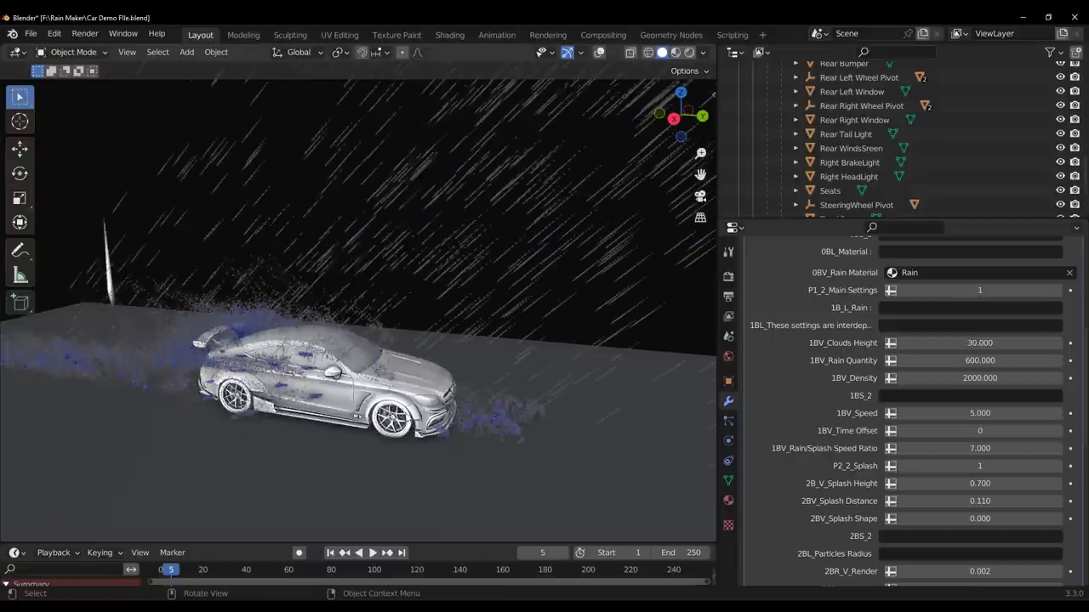
Play the animation to frame 12 and examine the rain splashes on the car from its side
{"action": "left_click", "coordinate": [373, 553]}
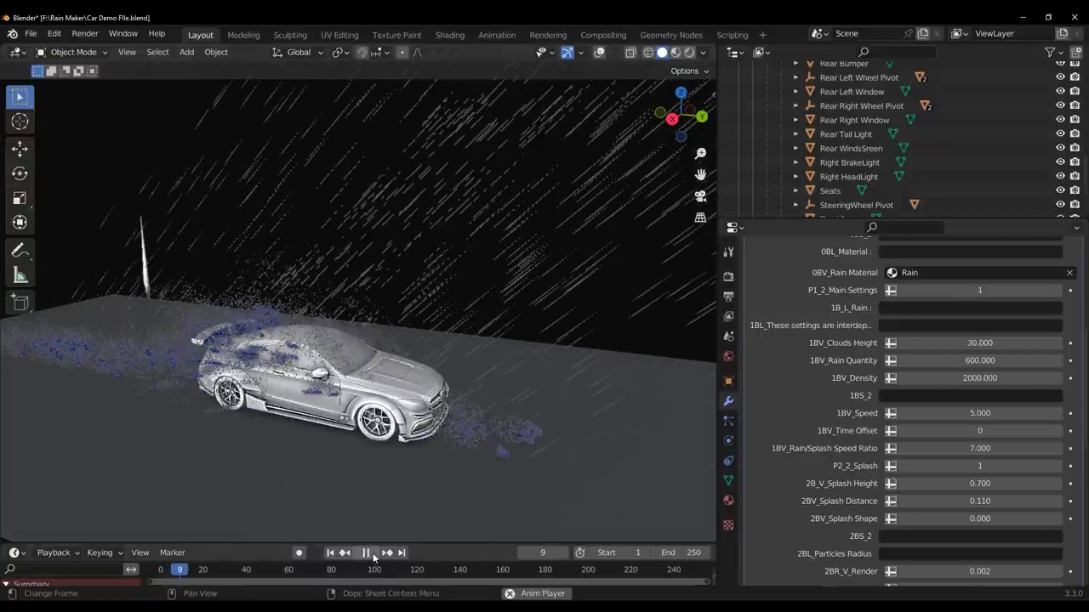
{"action": "key", "text": "space"}
{"action": "middle_click_drag", "start_coordinate": [515, 430], "coordinate": [360, 411]}
{"action": "scroll", "coordinate": [333, 356], "scroll_direction": "up", "scroll_amount": 5}
{"action": "middle_click_drag", "start_coordinate": [371, 374], "coordinate": [249, 386]}
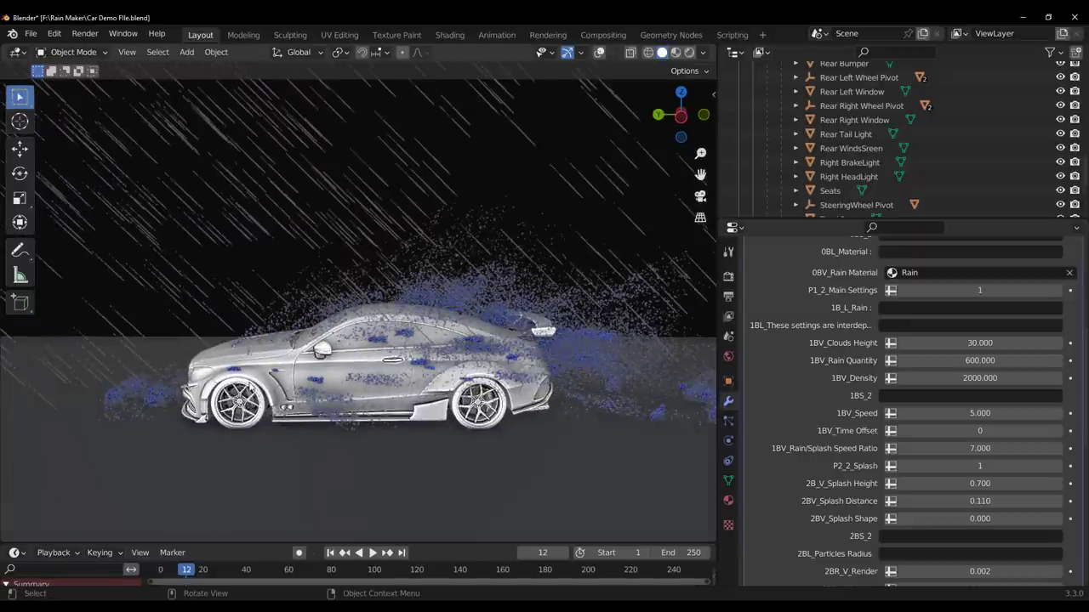
Add a mesh cylinder on the ground beside the front of the car
{"action": "middle_click_drag", "start_coordinate": [357, 383], "coordinate": [409, 340]}
{"action": "key", "text": "shift+a"}
{"action": "mouse_move", "coordinate": [399, 311]}
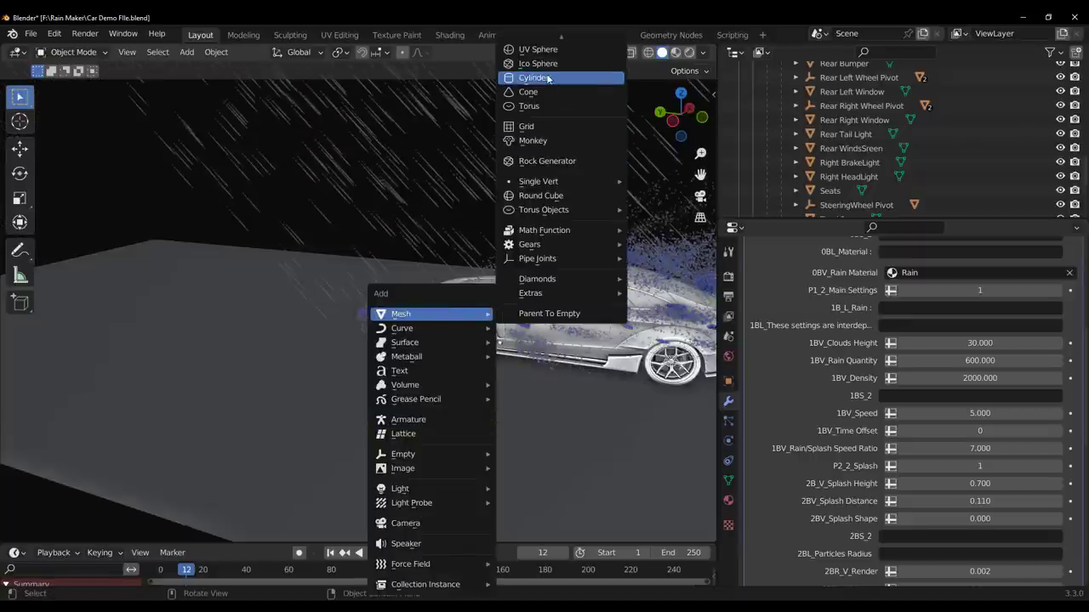
{"action": "left_click", "coordinate": [553, 77]}
{"action": "middle_click_drag", "start_coordinate": [413, 389], "coordinate": [372, 406]}
{"action": "scroll", "coordinate": [373, 406], "scroll_direction": "up", "scroll_amount": 3}
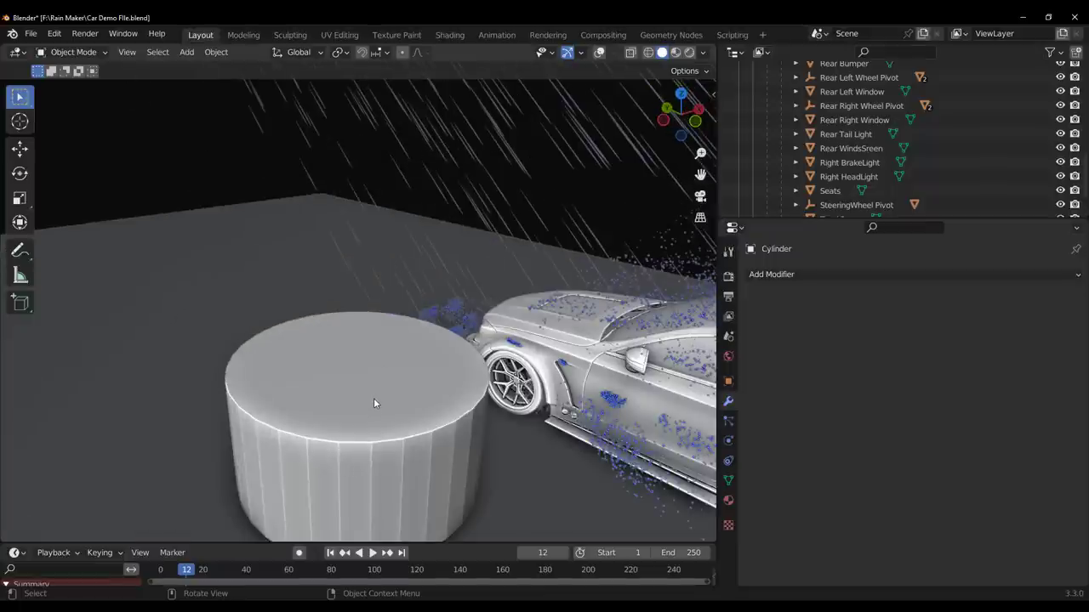
Move the cylinder into a new collection named Tube
{"action": "key", "text": "m"}
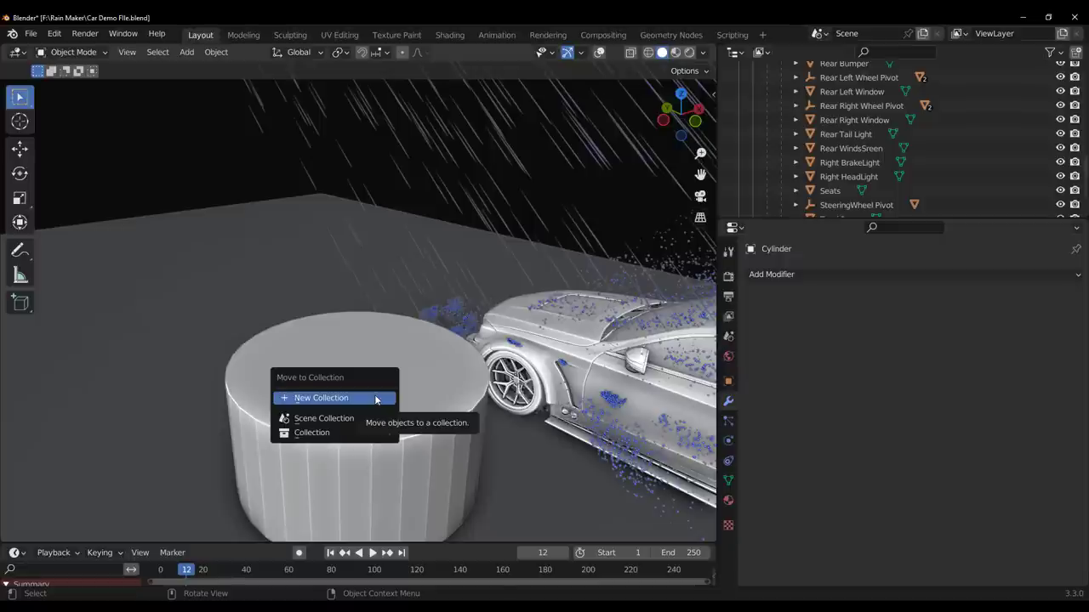
{"action": "left_click", "coordinate": [351, 398]}
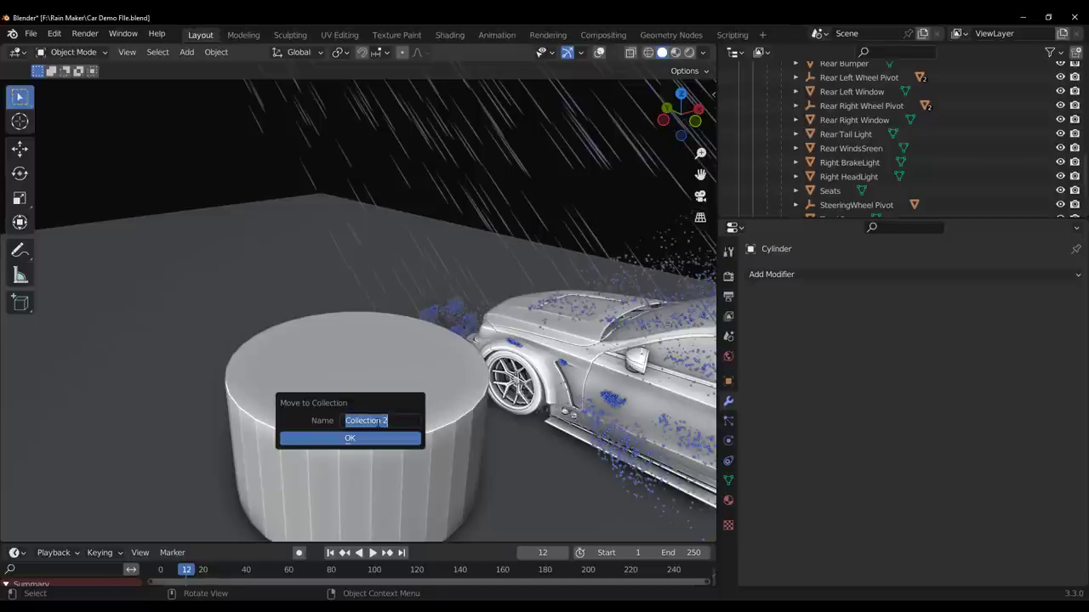
{"action": "key", "text": "shift"}
{"action": "type", "text": "Tube"}
{"action": "left_click", "coordinate": [417, 438]}
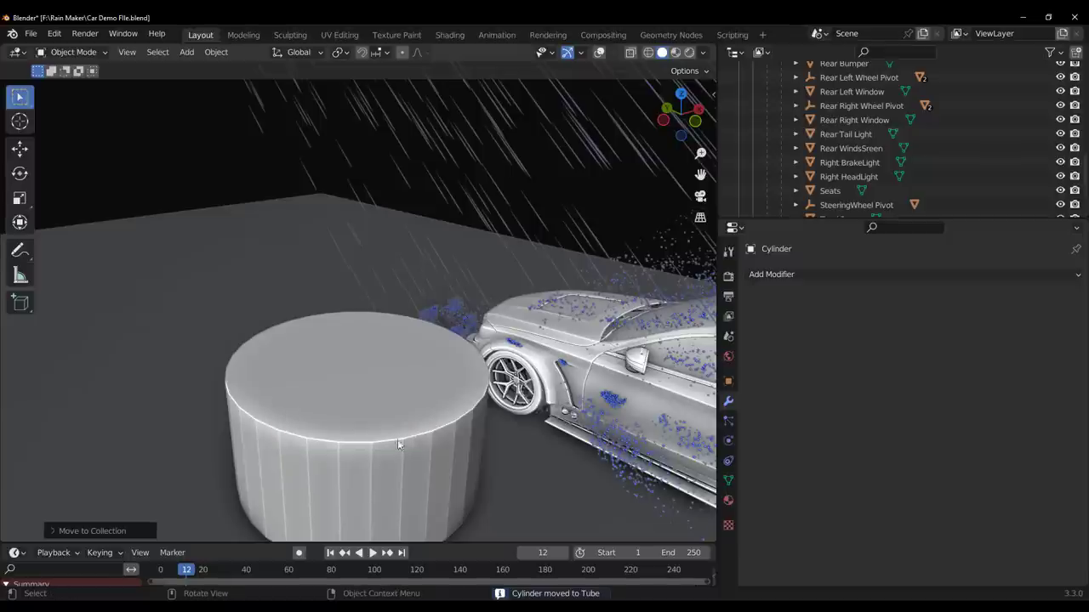
Set the rain generator's Rain Target to the Tube collection and inspect the rain over the cylinder
{"action": "scroll", "coordinate": [417, 439], "scroll_direction": "down", "scroll_amount": 5}
{"action": "middle_click_drag", "start_coordinate": [405, 438], "coordinate": [437, 400]}
{"action": "scroll", "coordinate": [437, 400], "scroll_direction": "up", "scroll_amount": 6}
{"action": "left_click", "coordinate": [545, 321]}
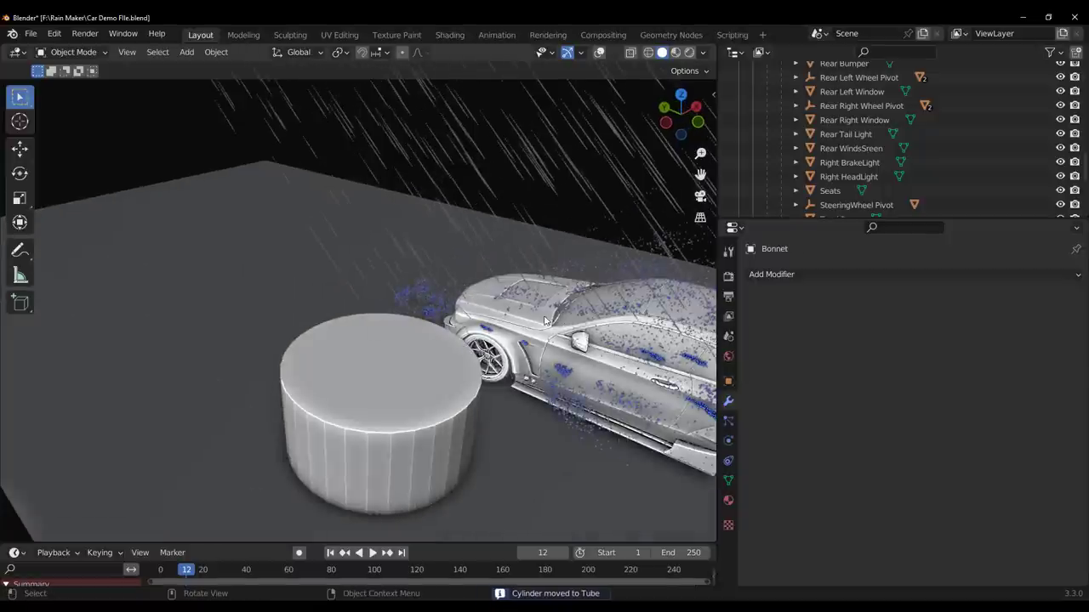
{"action": "left_click", "coordinate": [457, 171]}
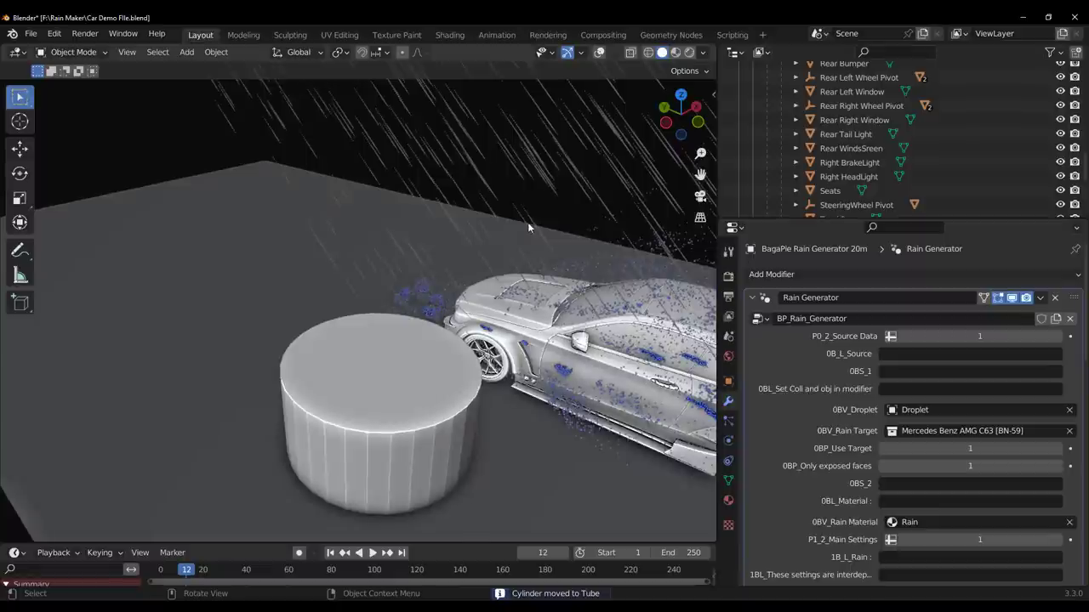
{"action": "left_click", "coordinate": [1025, 432]}
{"action": "left_click", "coordinate": [928, 493]}
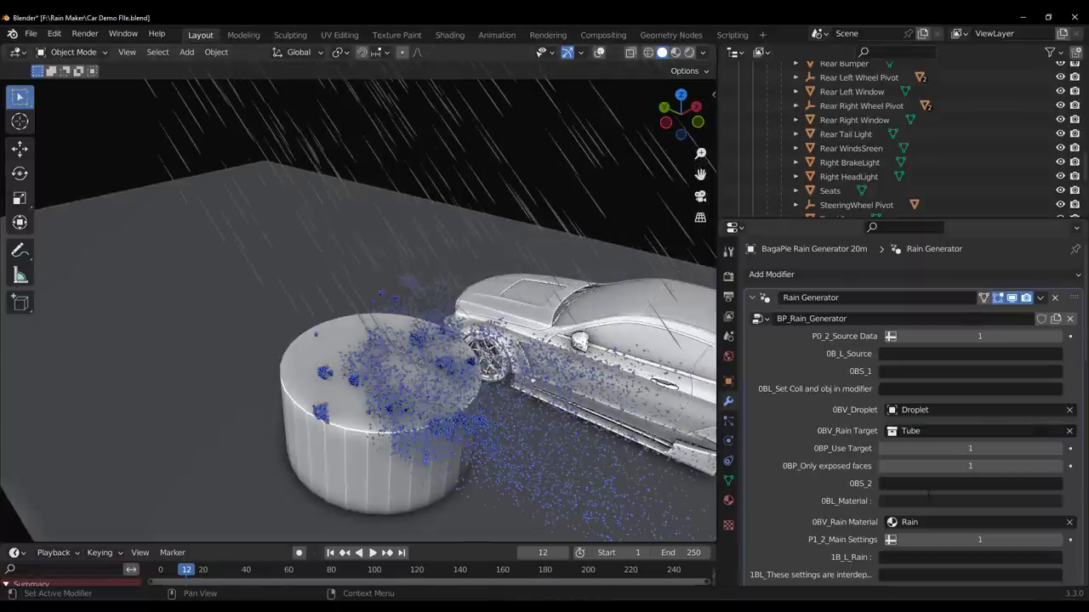
{"action": "scroll", "coordinate": [346, 366], "scroll_direction": "down", "scroll_amount": 5}
{"action": "middle_click_drag", "start_coordinate": [357, 364], "coordinate": [333, 225]}
{"action": "scroll", "coordinate": [339, 332], "scroll_direction": "down", "scroll_amount": 4}
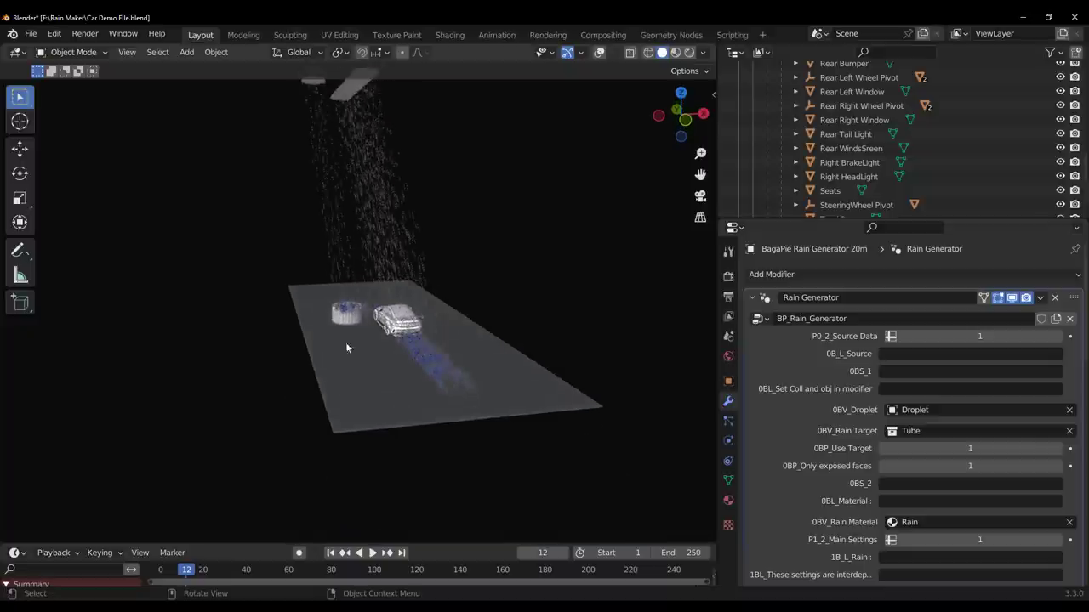
Play the animation from frame 1 to 192 and examine the rain splashes on the cylinder and around the car
{"action": "middle_click_drag", "start_coordinate": [342, 282], "coordinate": [398, 308]}
{"action": "scroll", "coordinate": [400, 316], "scroll_direction": "up", "scroll_amount": 9}
{"action": "middle_click_drag", "start_coordinate": [432, 355], "coordinate": [387, 347]}
{"action": "middle_click_drag", "start_coordinate": [549, 350], "coordinate": [453, 397]}
{"action": "scroll", "coordinate": [526, 416], "scroll_direction": "down", "scroll_amount": 6}
{"action": "left_click", "coordinate": [330, 553]}
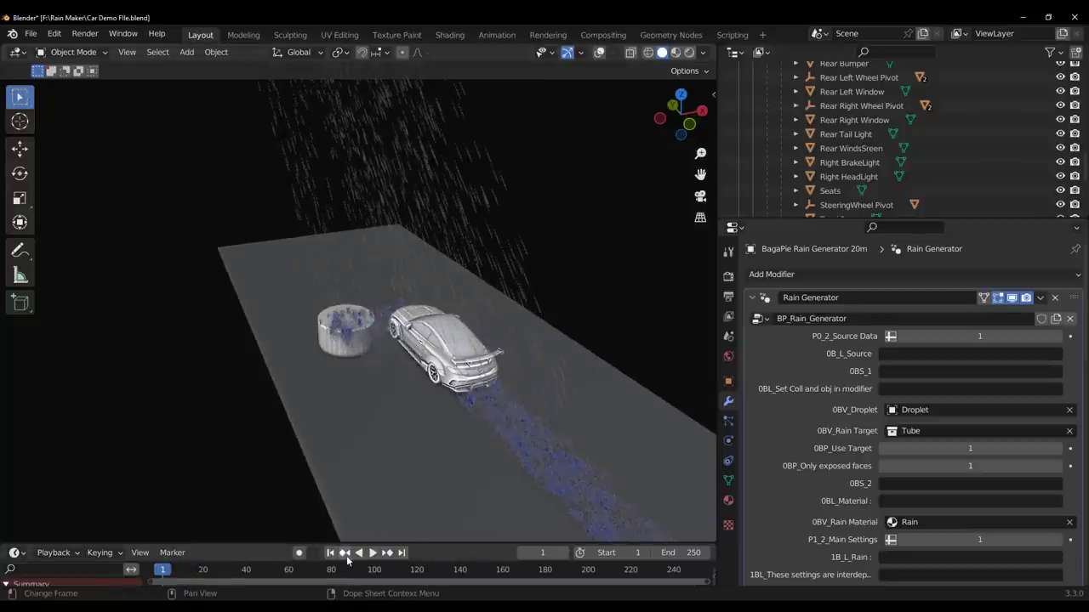
{"action": "left_click", "coordinate": [372, 554]}
{"action": "scroll", "coordinate": [544, 425], "scroll_direction": "up", "scroll_amount": 8}
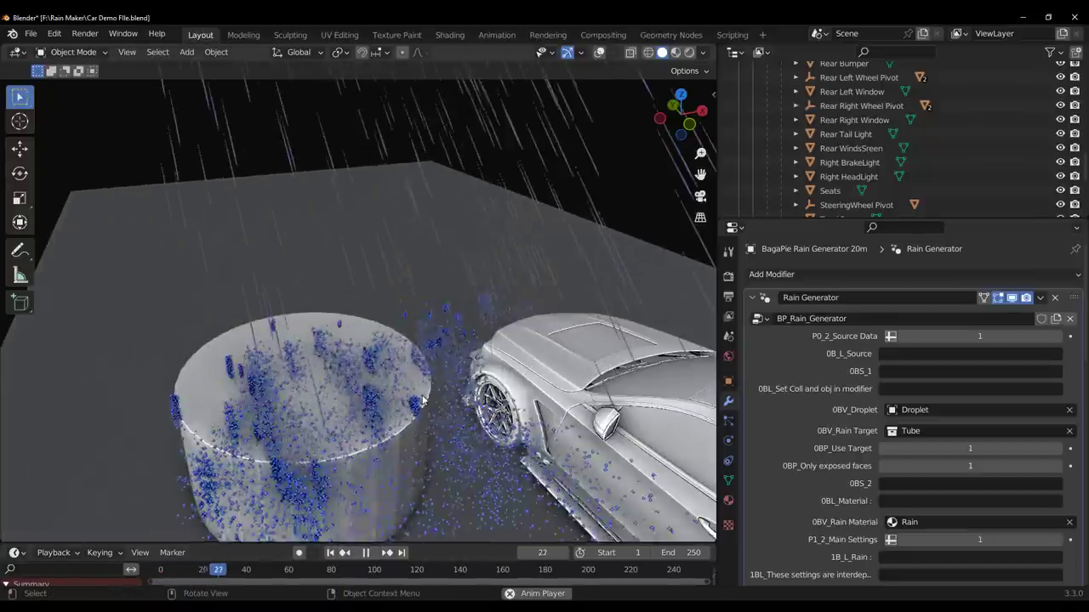
{"action": "mouse_move", "coordinate": [554, 426]}
{"action": "middle_mouse_down"}
{"action": "mouse_move", "coordinate": [523, 417]}
{"action": "mouse_move", "coordinate": [561, 426]}
{"action": "middle_mouse_up"}
{"action": "scroll", "coordinate": [418, 288], "scroll_direction": "down", "scroll_amount": 3}
{"action": "middle_click_drag", "start_coordinate": [534, 330], "coordinate": [481, 322]}
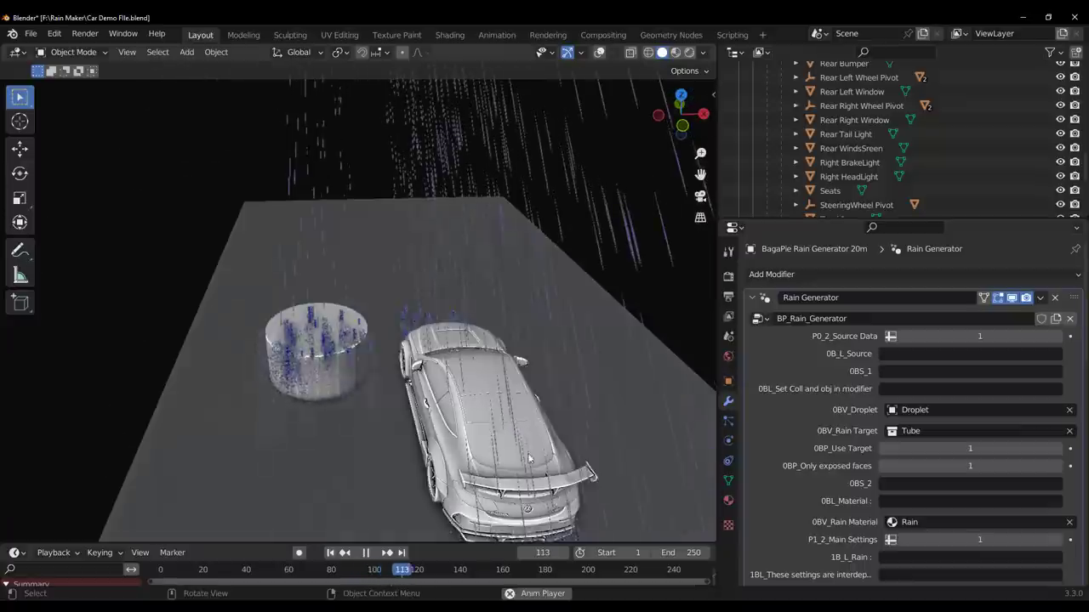
{"action": "middle_click_drag", "start_coordinate": [532, 442], "coordinate": [487, 423]}
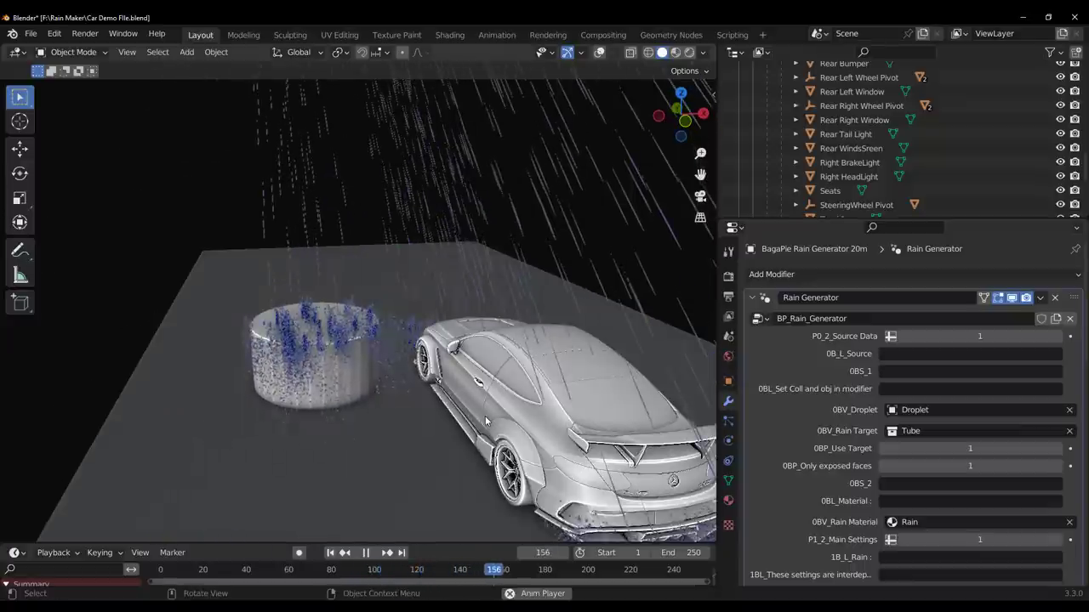
{"action": "left_click", "coordinate": [367, 553]}
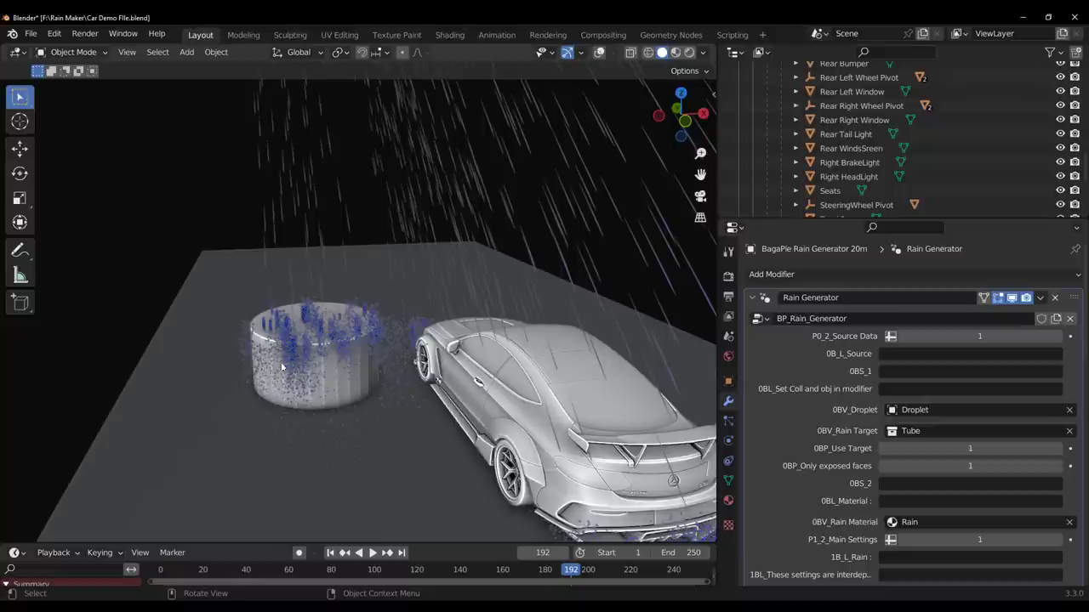
Change the Rain Target to the Mercedes Benz AMG C63 [BN-59] collection, return to frame 1, and inspect the splashes on the car
{"action": "left_click", "coordinate": [1069, 431]}
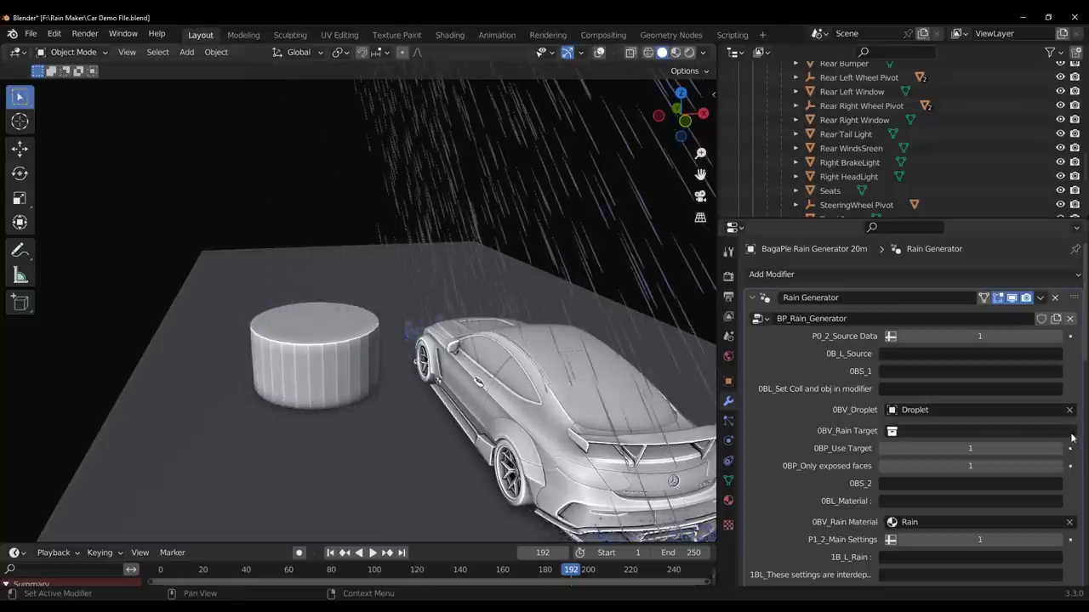
{"action": "left_click", "coordinate": [1037, 431]}
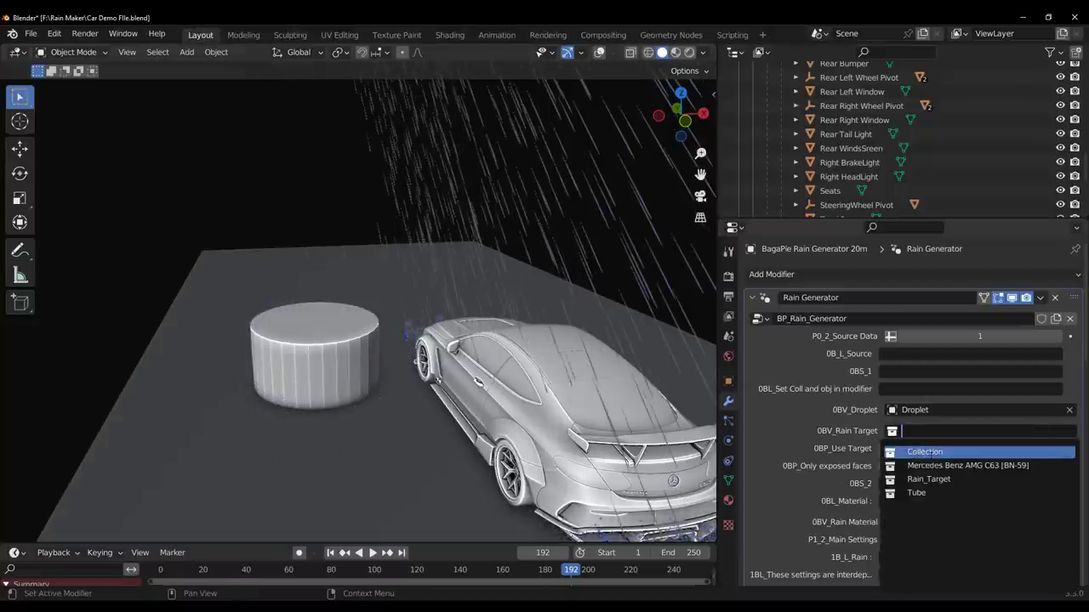
{"action": "key", "text": "Return"}
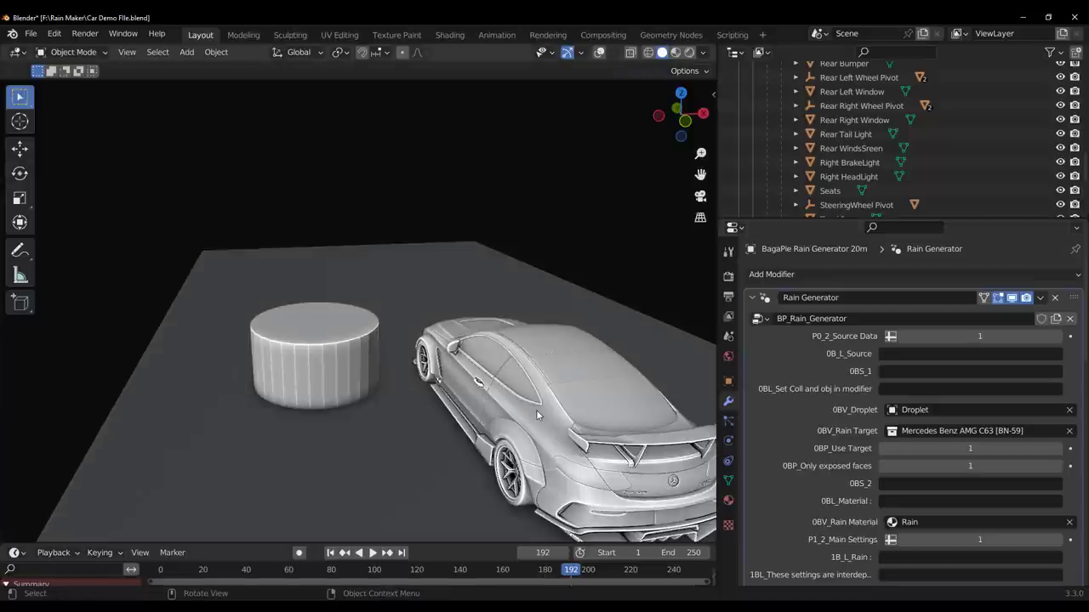
{"action": "key", "text": "shift+Left"}
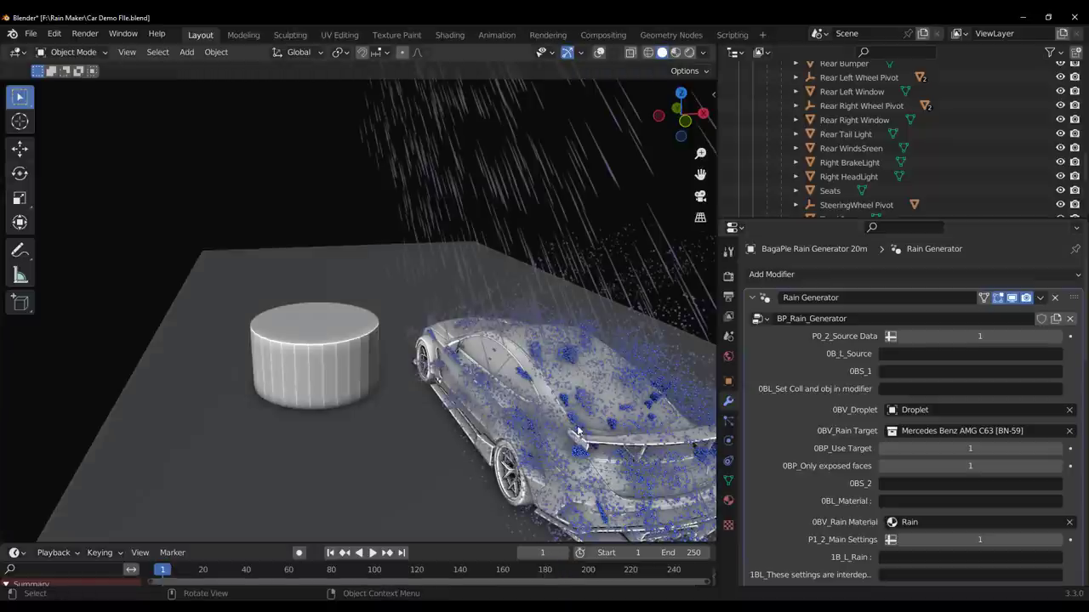
{"action": "middle_click_drag", "start_coordinate": [578, 437], "coordinate": [499, 416]}
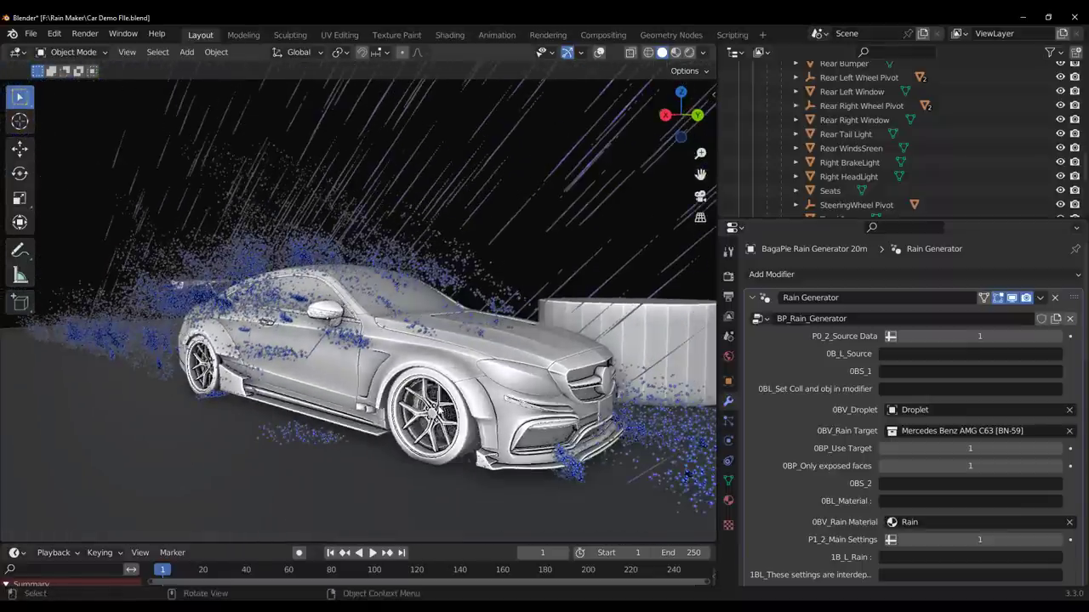
Show the scene's render settings, switch the viewport to rendered shading, and inspect the rain around the car
{"action": "left_click", "coordinate": [728, 276]}
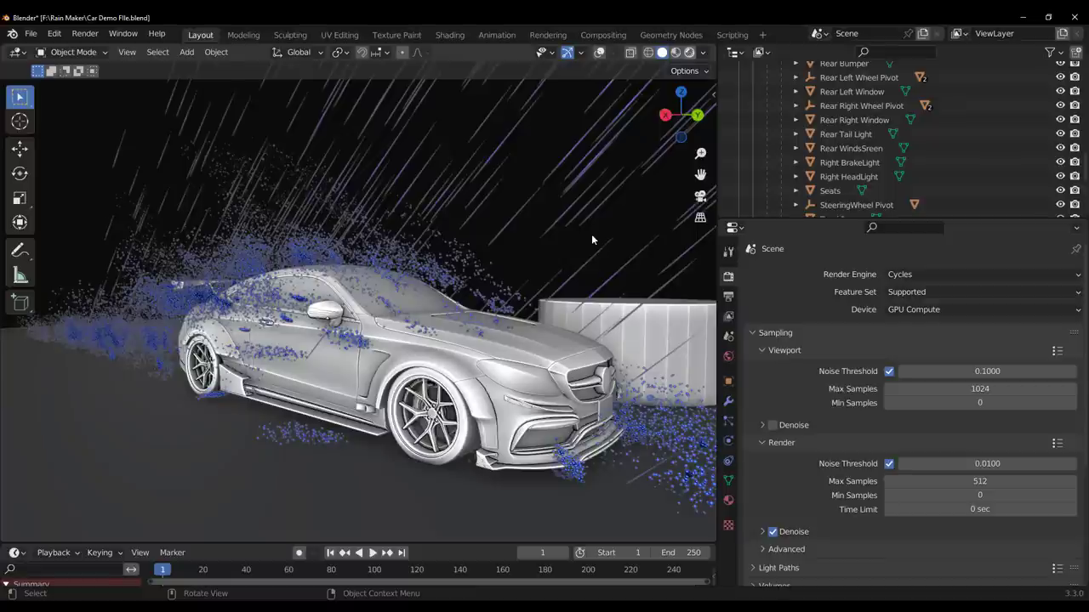
{"action": "key", "text": "z"}
{"action": "key", "text": "8"}
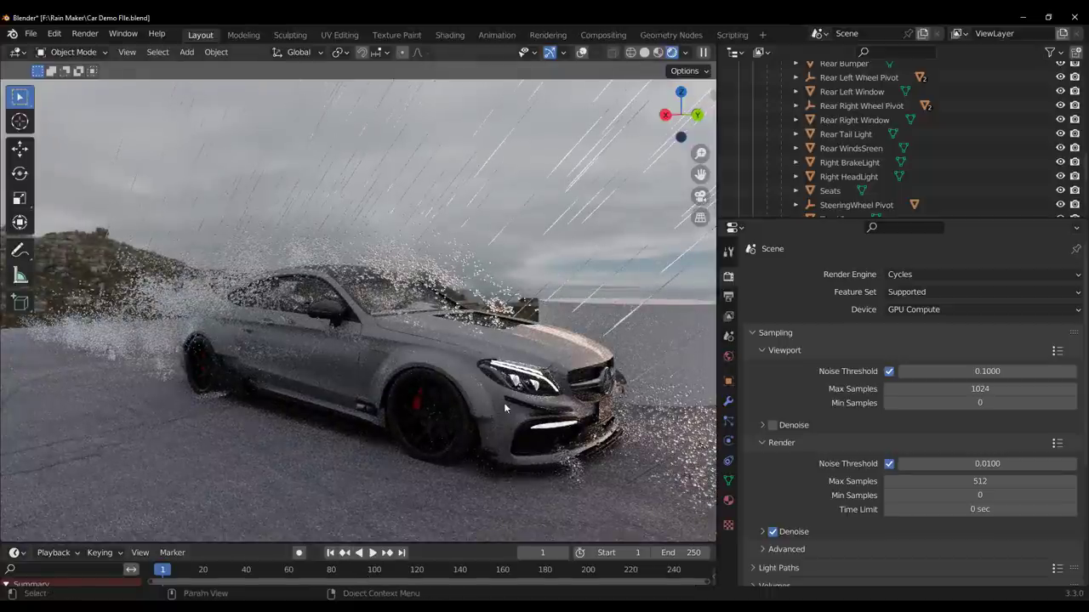
{"action": "middle_click_drag", "start_coordinate": [503, 402], "coordinate": [348, 394]}
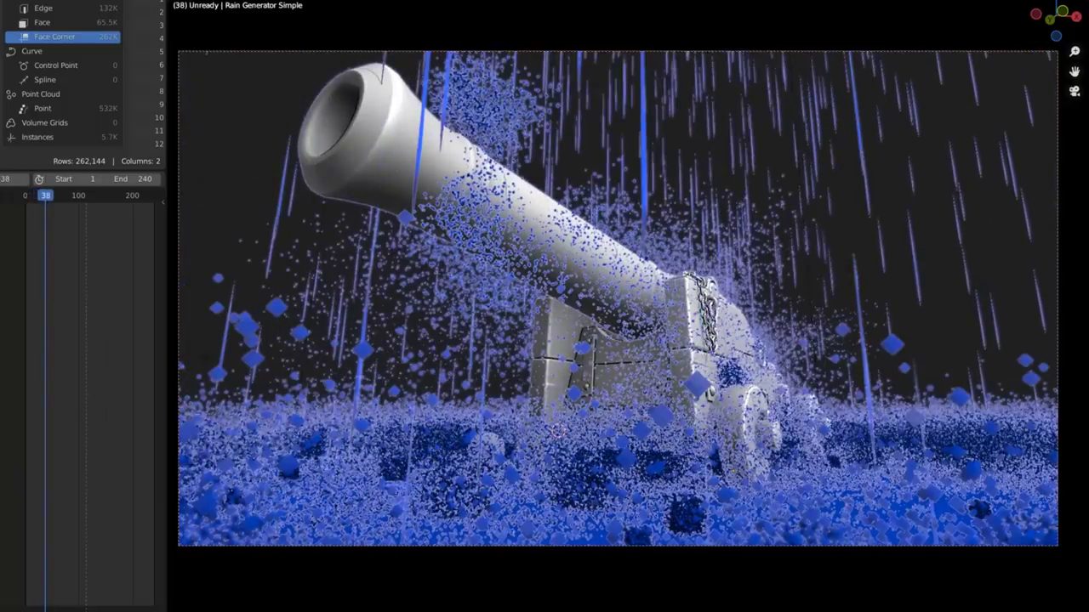
{"action": "key", "text": "shift+z"}
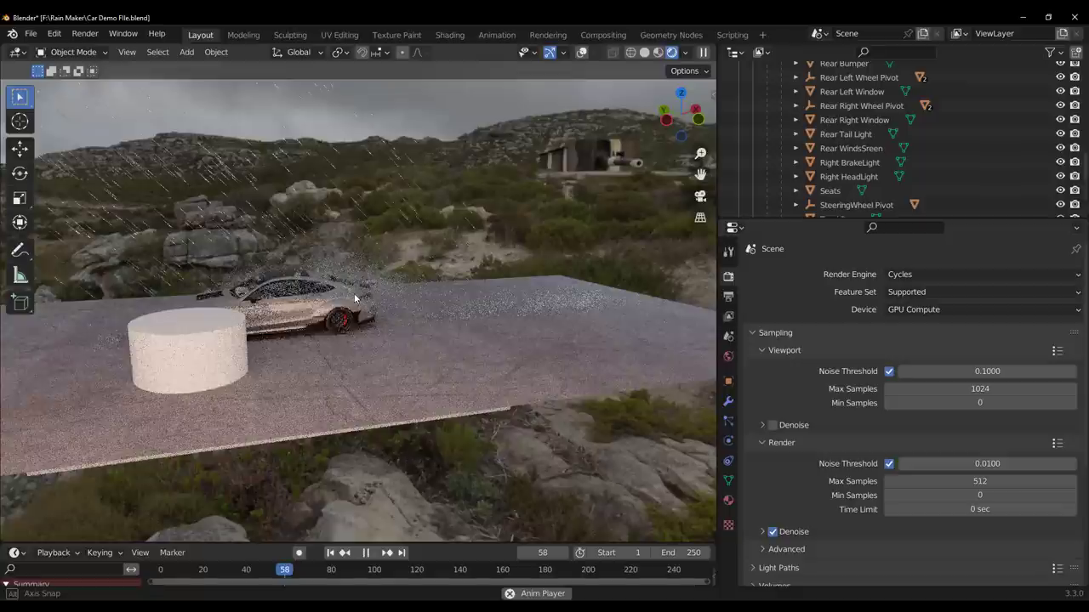
{"action": "middle_click_drag", "start_coordinate": [356, 298], "coordinate": [432, 242]}
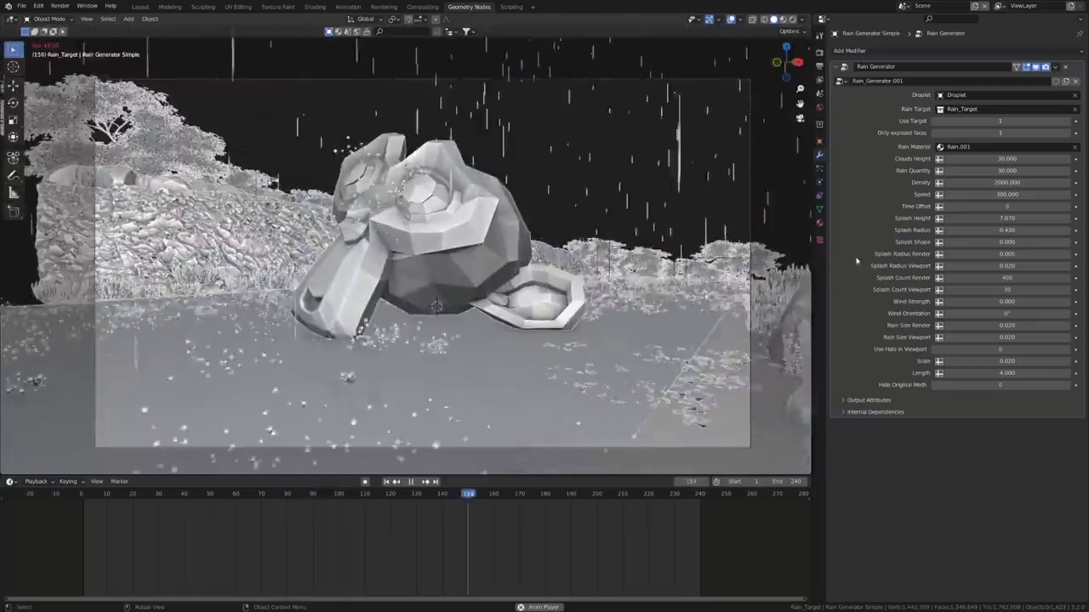
Try Speed values of 4000 and 1000 on the monkey scene's rain generator and stop the animation at frame 232
{"action": "left_click_drag", "start_coordinate": [1007, 193], "coordinate": [1028, 194]}
{"action": "double_click", "coordinate": [1013, 194]}
{"action": "type", "text": "4000"}
{"action": "key", "text": "Return"}
{"action": "double_click", "coordinate": [1013, 194]}
{"action": "type", "text": "1000"}
{"action": "key", "text": "Return"}
{"action": "double_click", "coordinate": [1013, 194]}
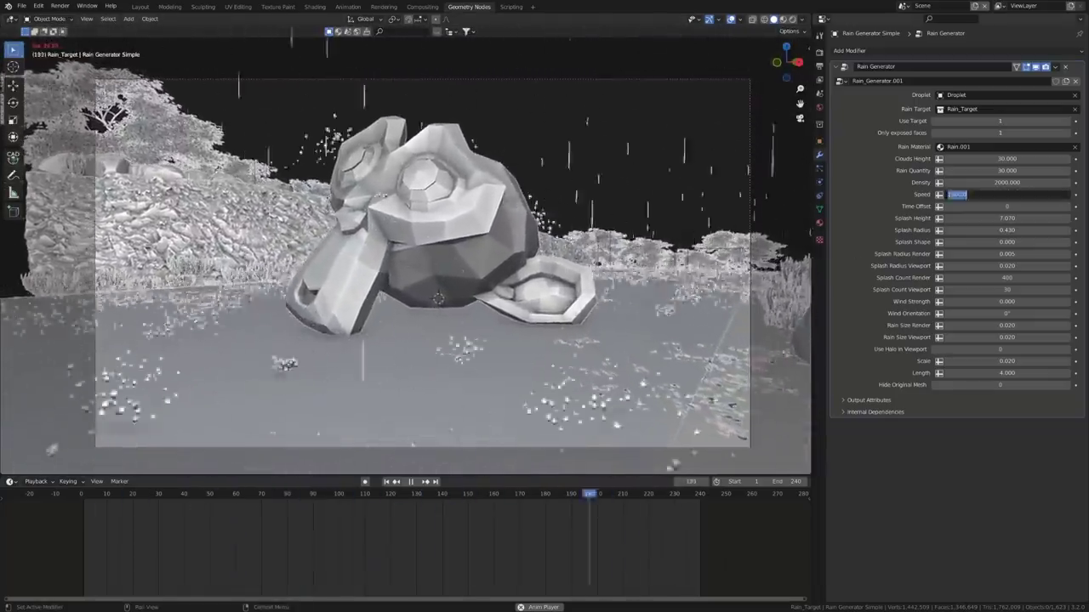
{"action": "key", "text": "Return"}
{"action": "key", "text": "Escape"}
{"action": "left_click", "coordinate": [680, 497]}
{"action": "key", "text": "space"}
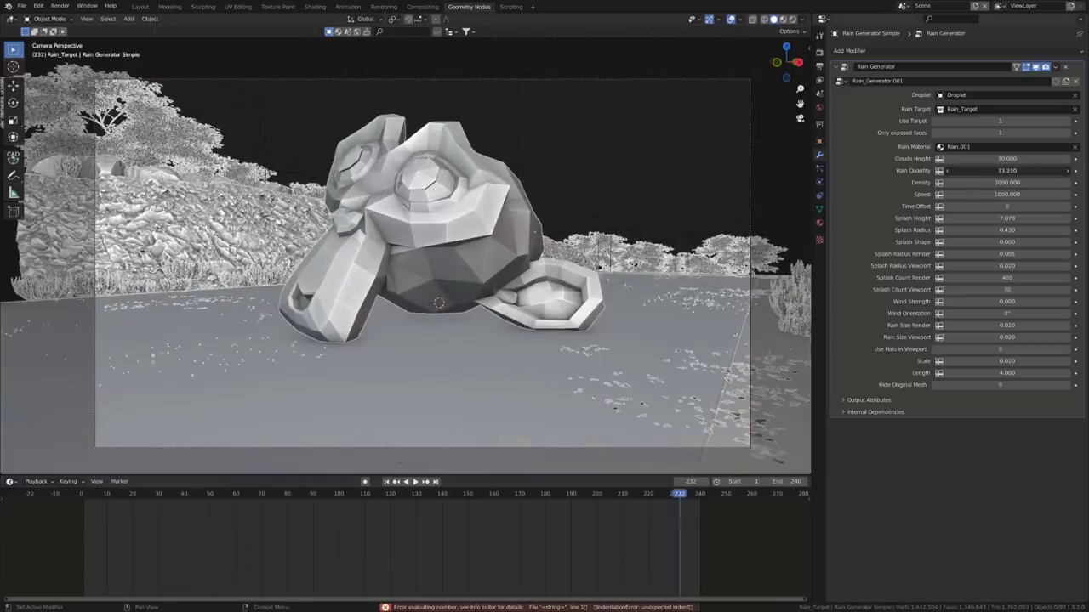
Set the rain generator's Speed to 700 in the monkey scene
{"action": "double_click", "coordinate": [1013, 195]}
{"action": "type", "text": "700"}
{"action": "key", "text": "Return"}
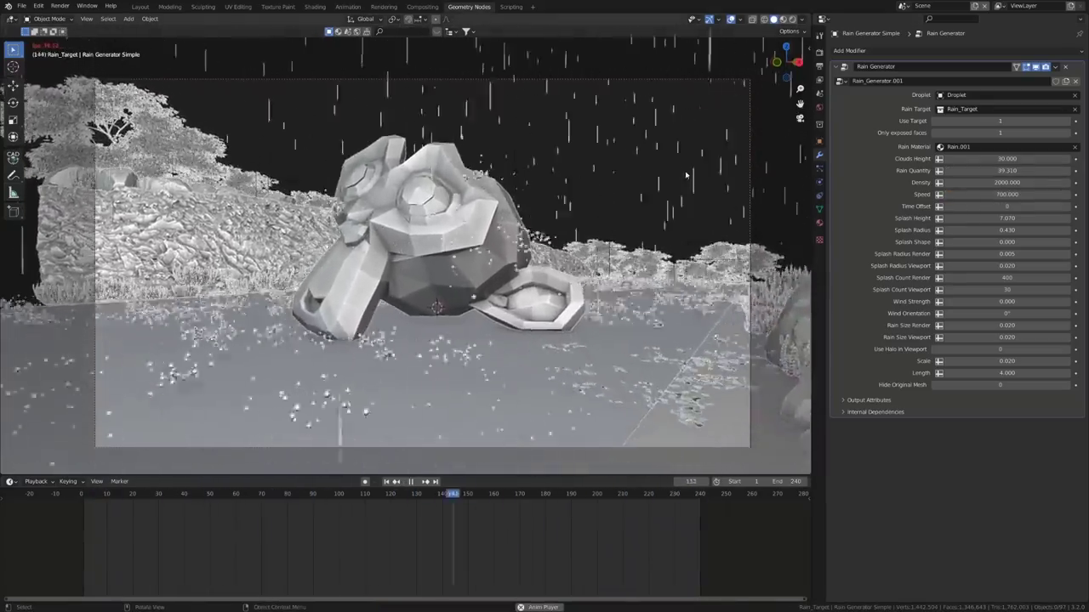